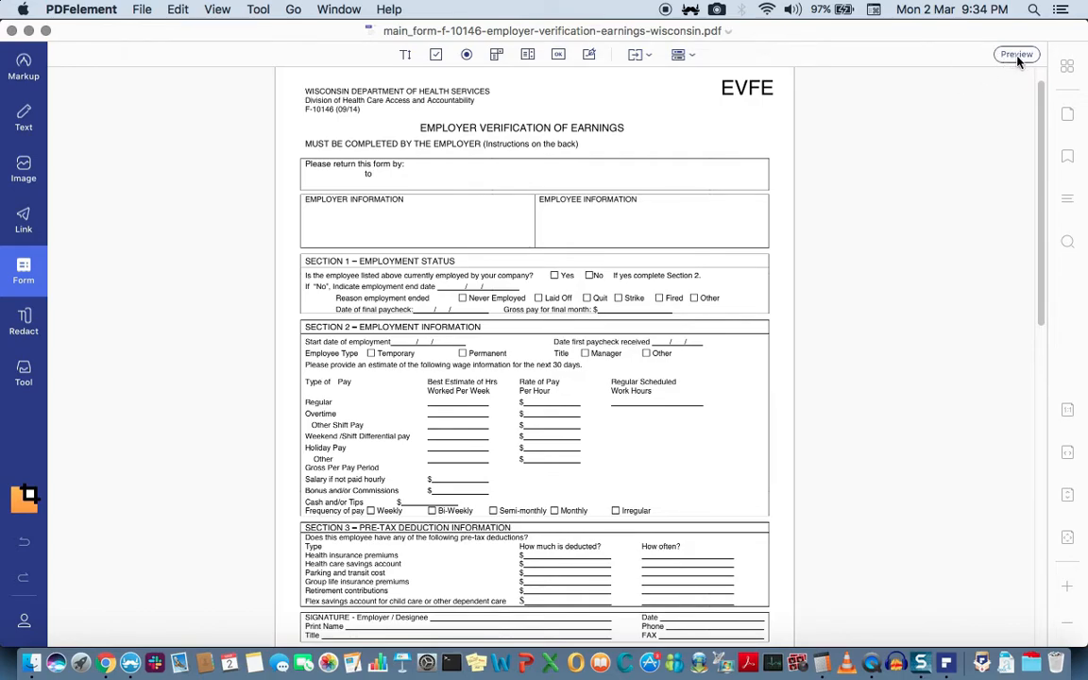
Step: Check the blank form in preview, return to editing and run form field recognition on the document
left_click(1016, 55)
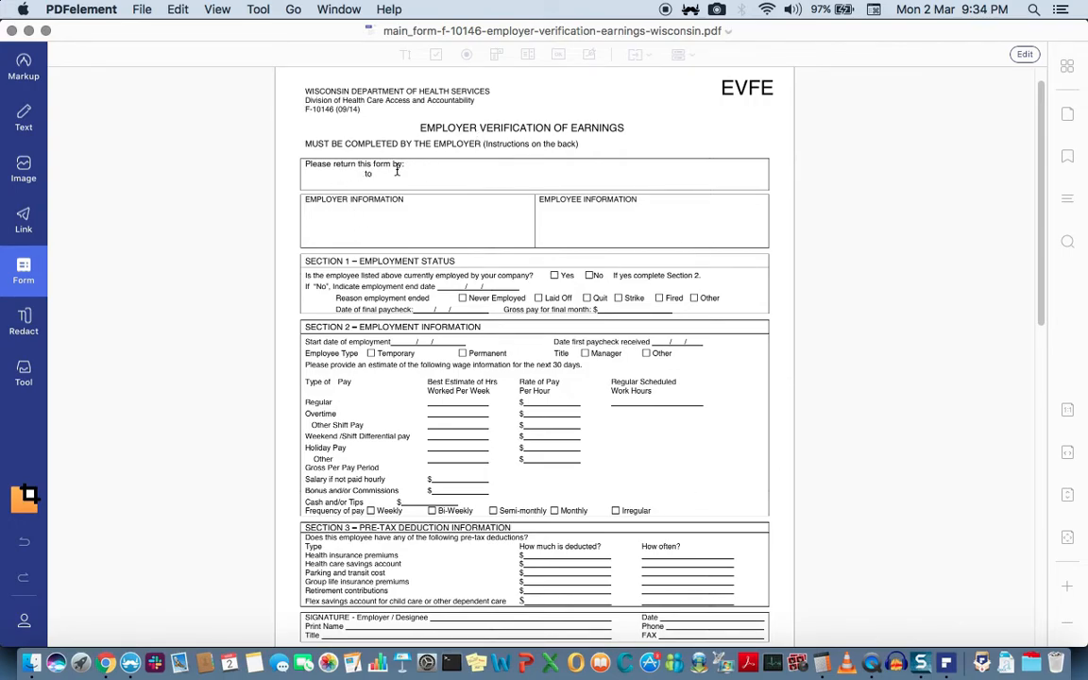
left_click(1025, 54)
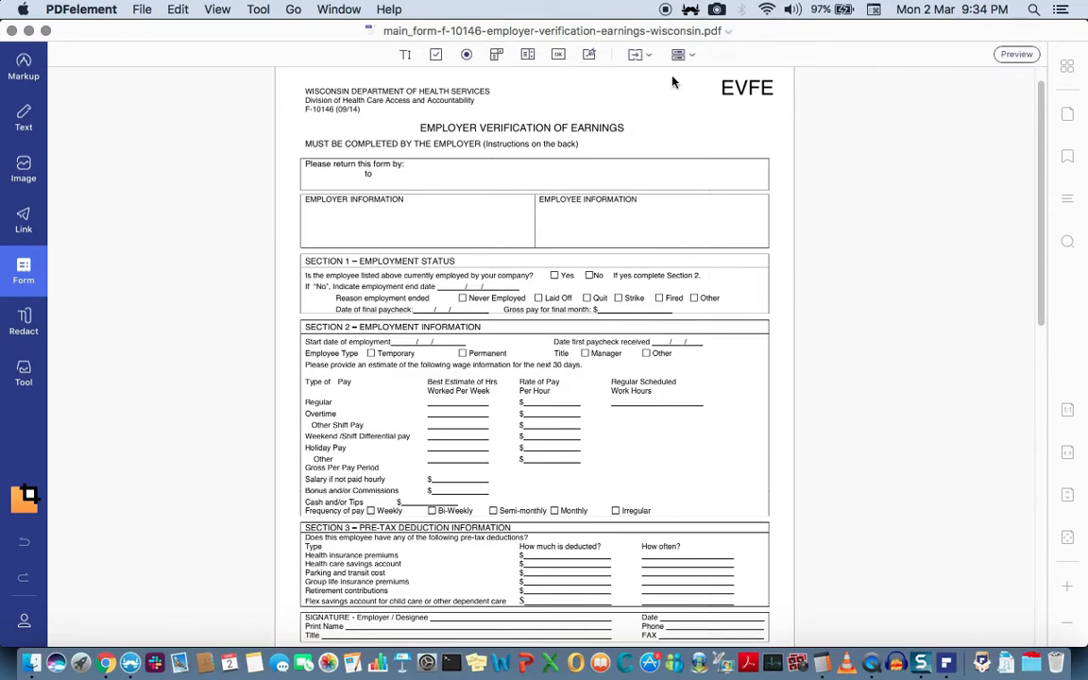
left_click(691, 55)
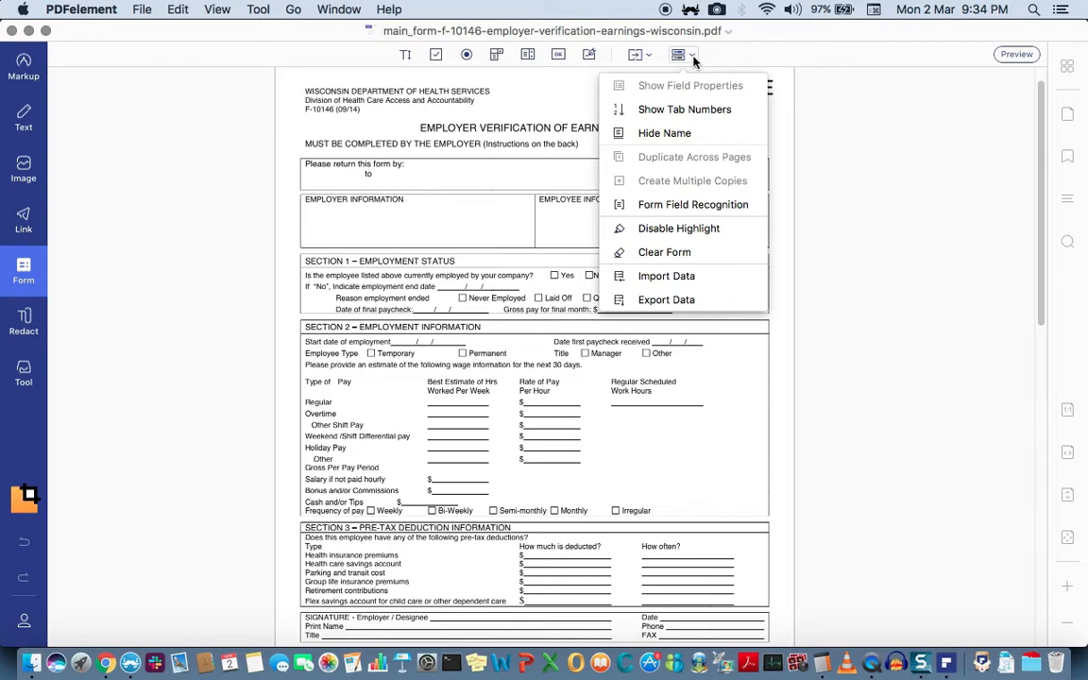
left_click(690, 204)
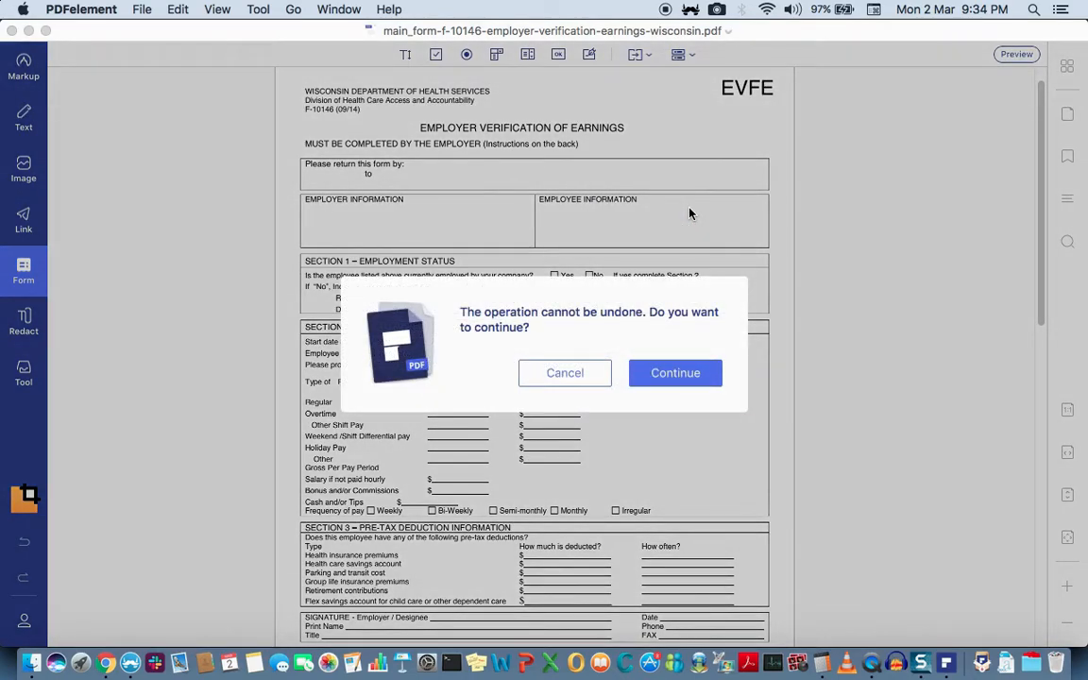
left_click(675, 377)
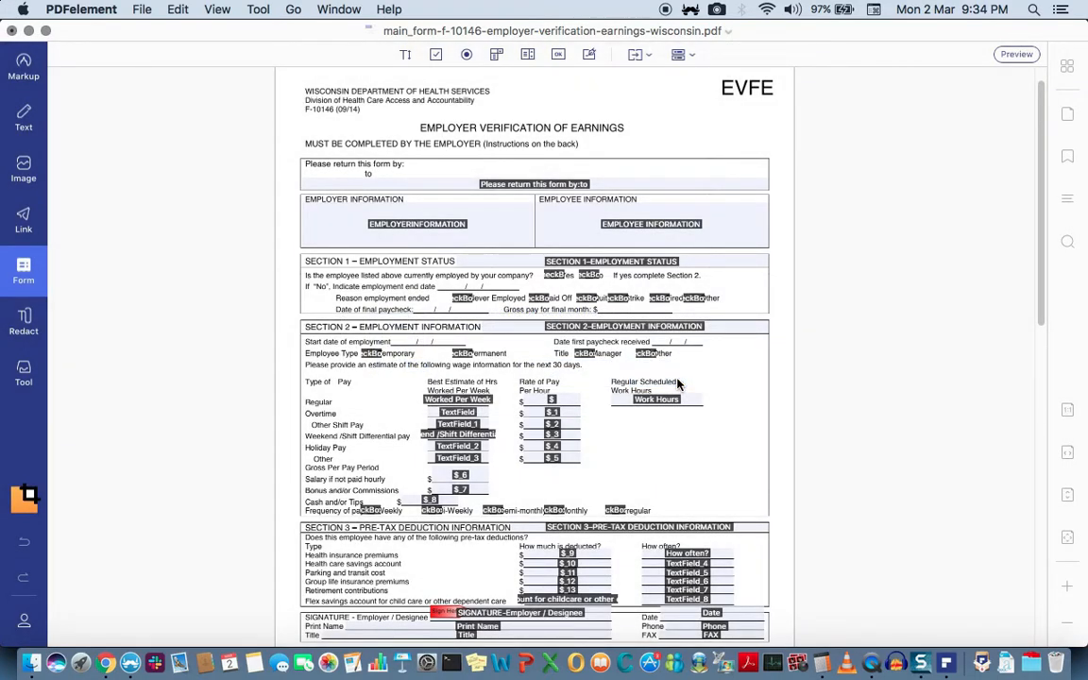
Step: Open the employer information field's properties and examine its general, appearance and action settings, including the available triggers
left_click(503, 183)
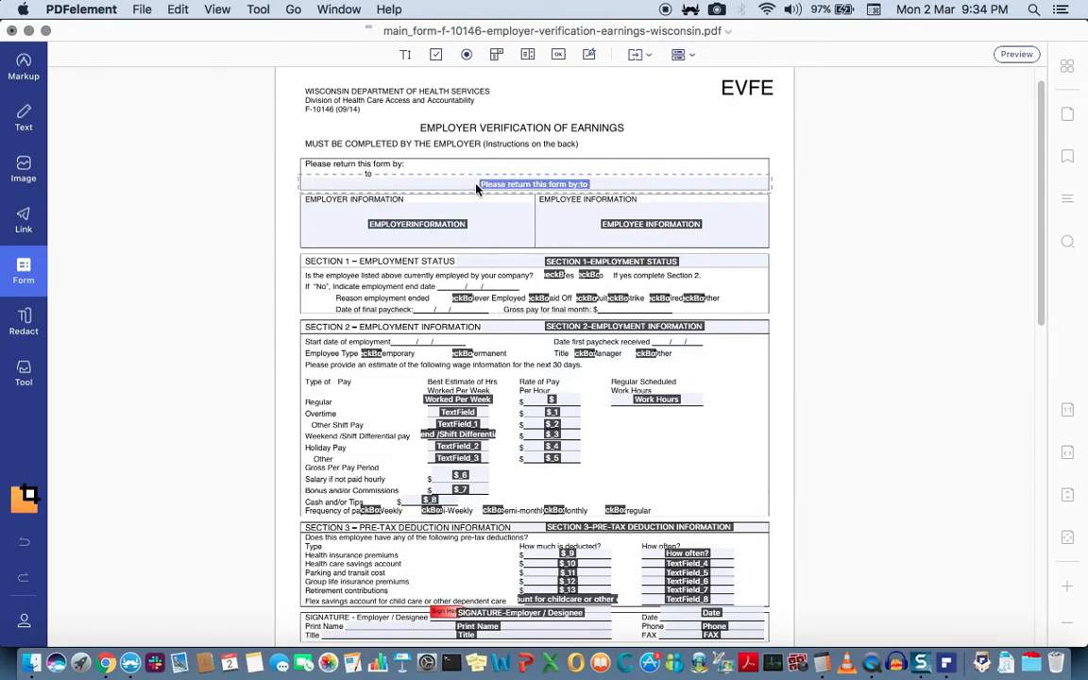
left_click(458, 204)
left_click(431, 227)
left_click(619, 232)
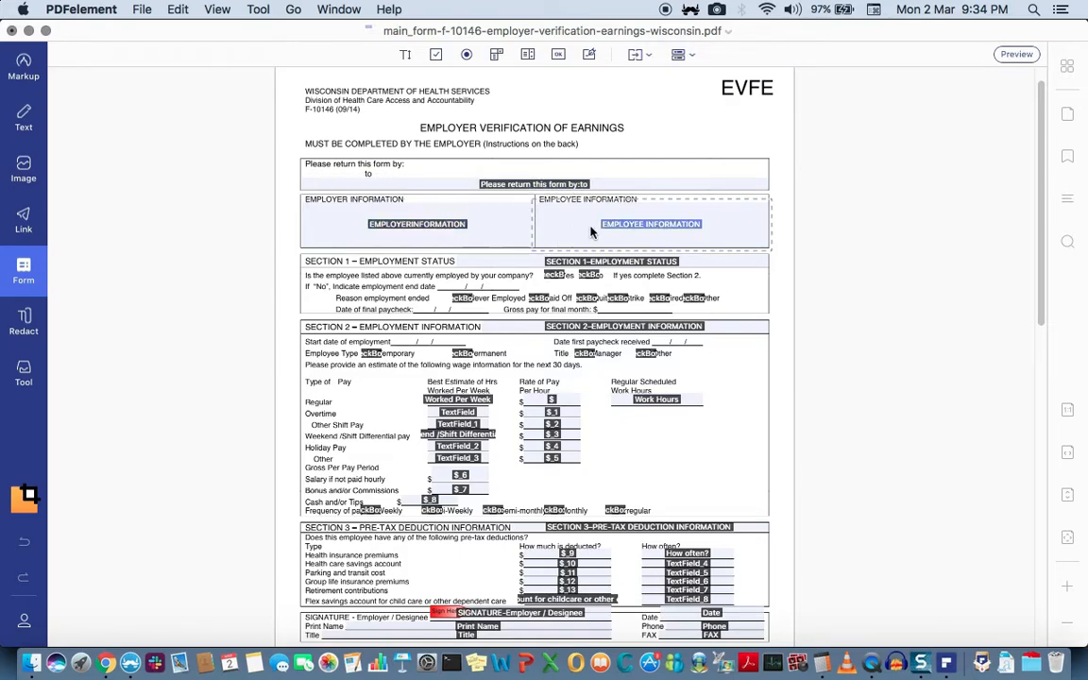
left_click(497, 233)
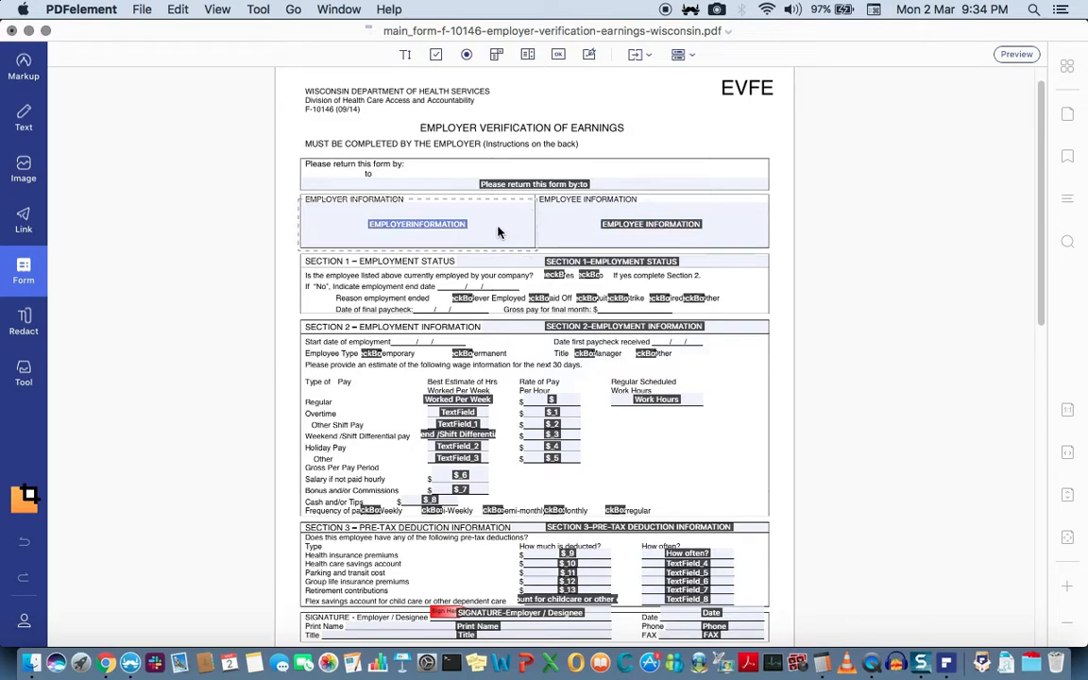
left_click(507, 226)
double_click(504, 224)
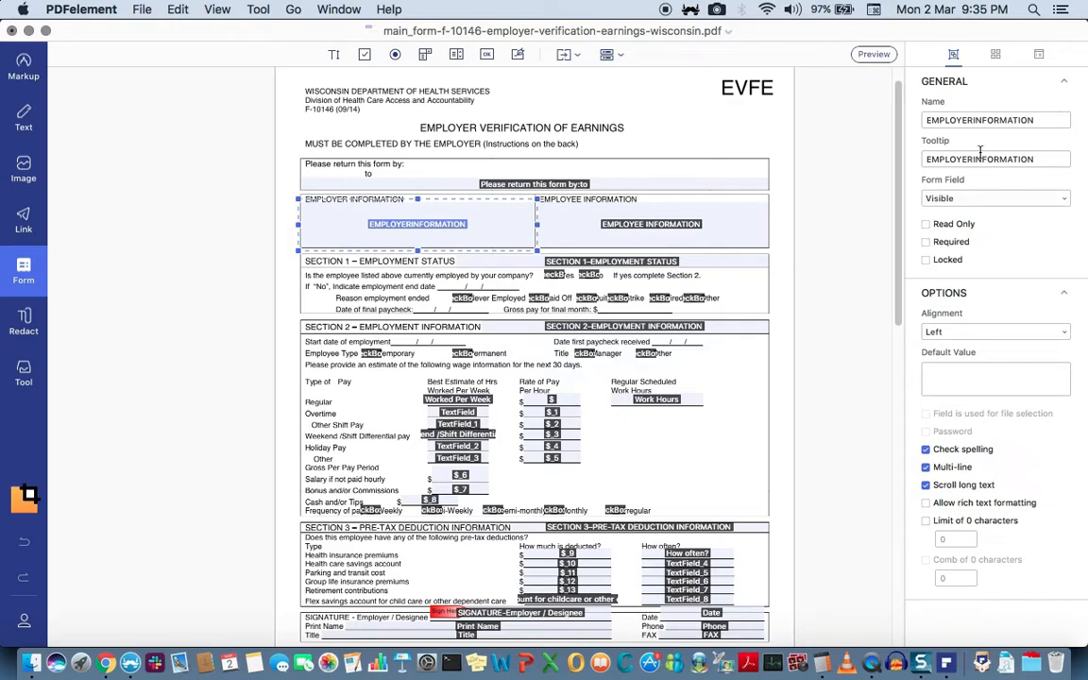
left_click(995, 55)
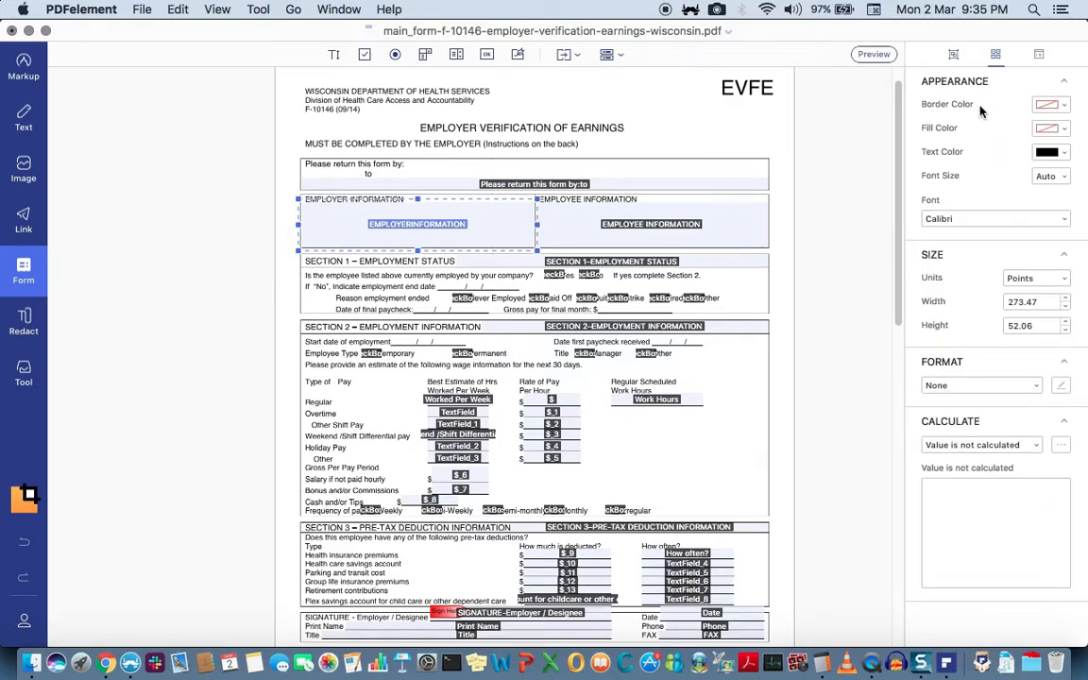
left_click(1039, 54)
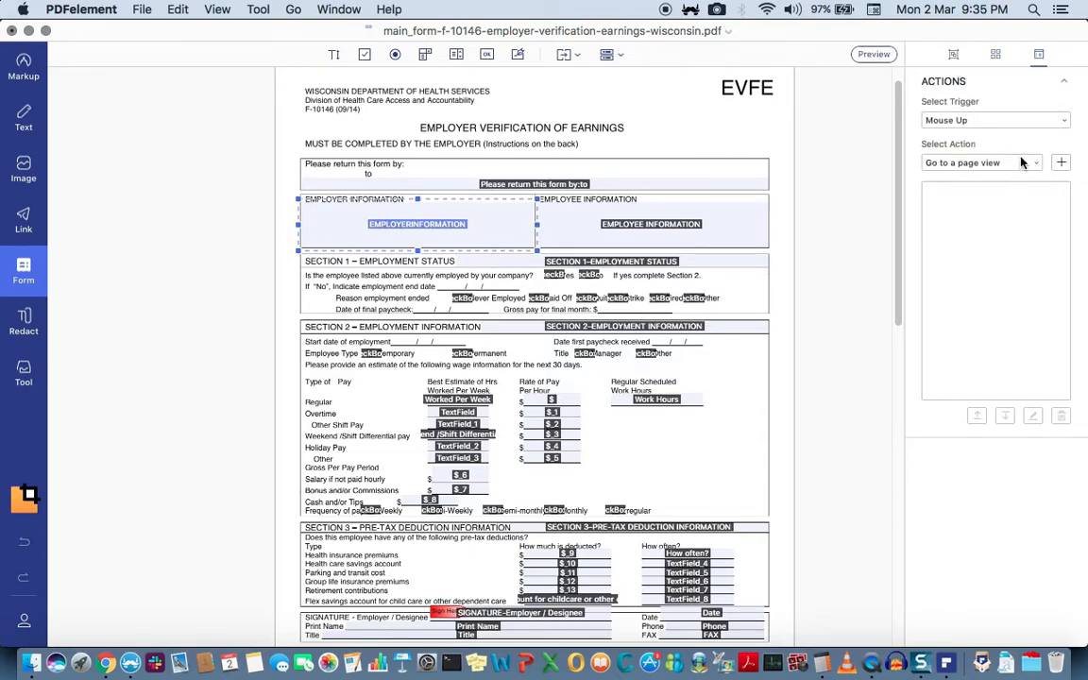
left_click(1067, 121)
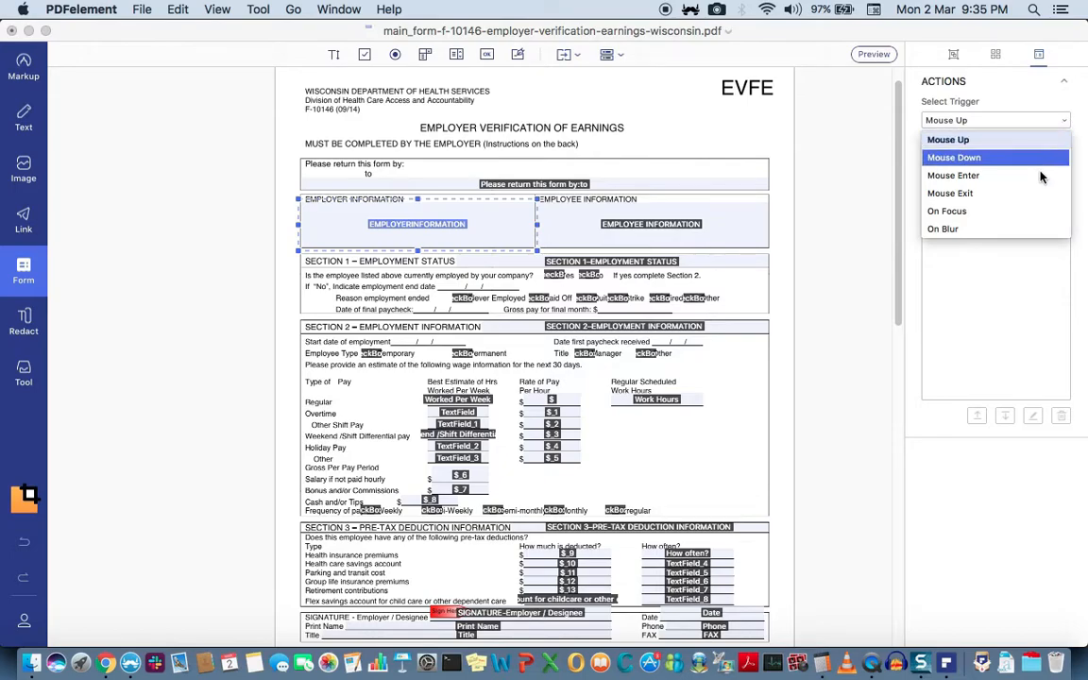
left_click(1022, 277)
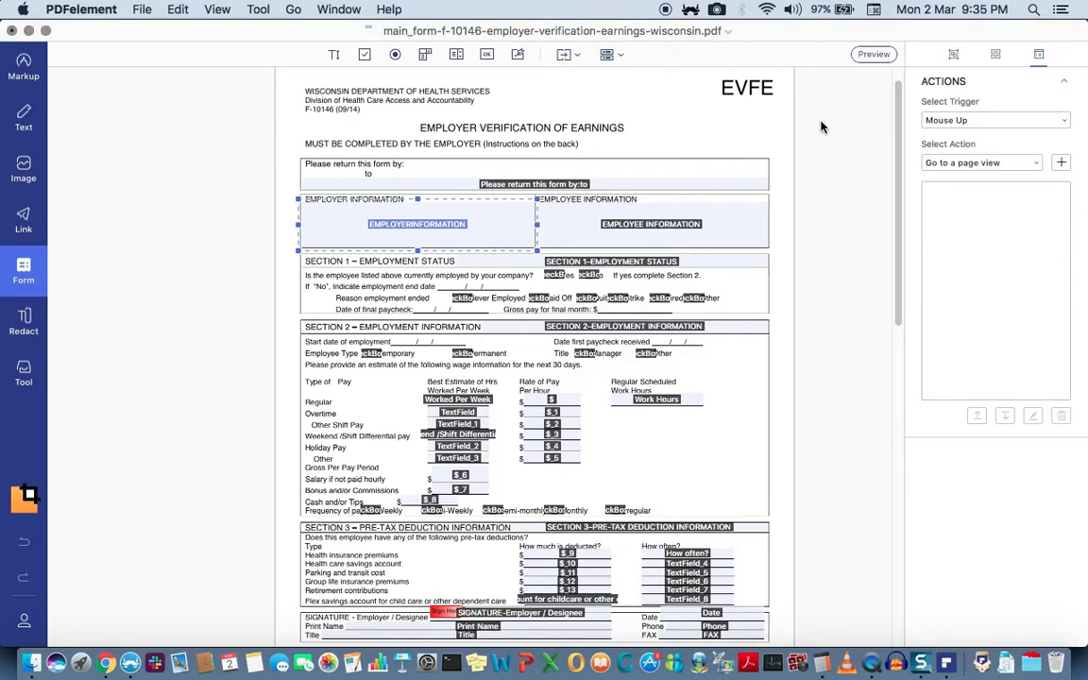
left_click(953, 55)
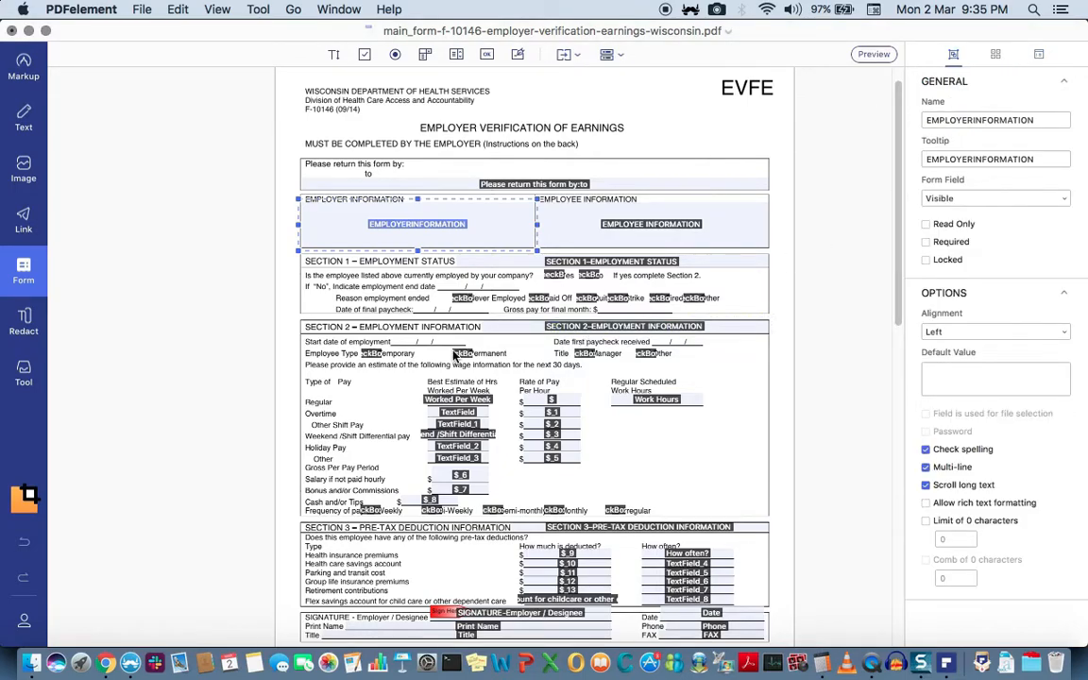
Step: Preview the form and enter the employer's company name in the employer information field
left_click(875, 55)
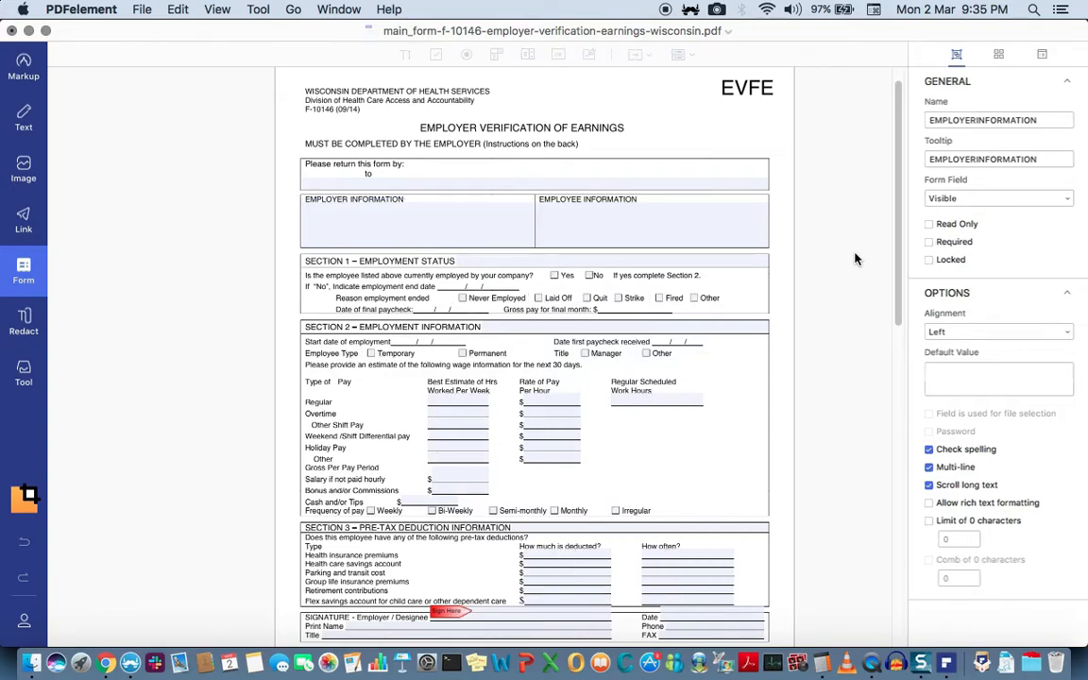
left_click(346, 220)
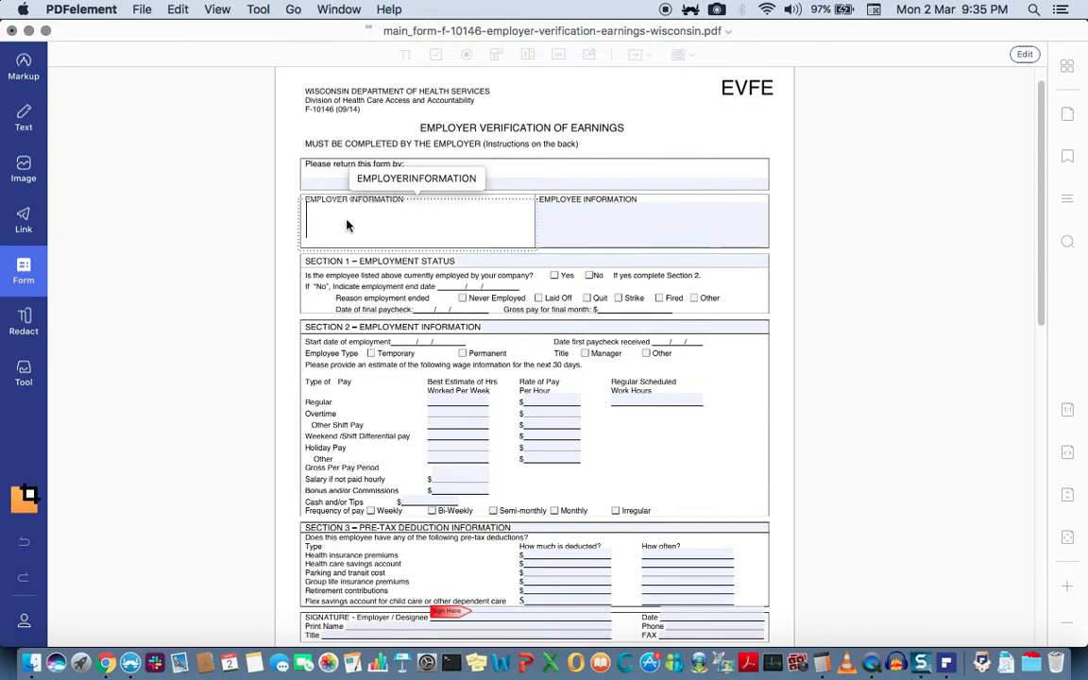
type("Joe Smoth")
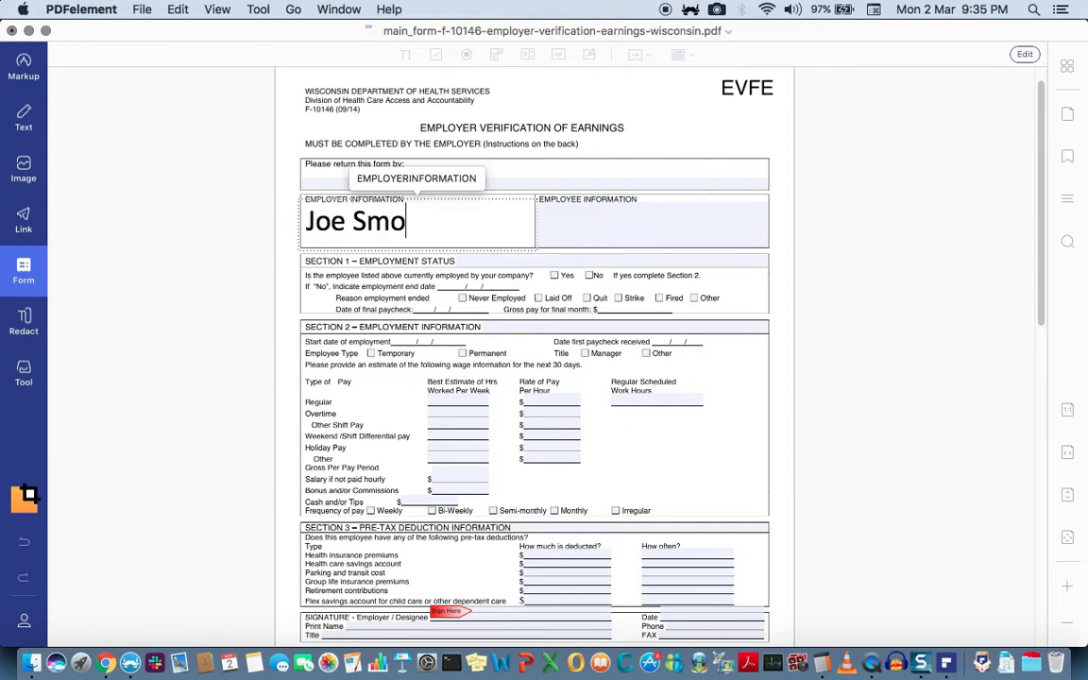
key("BackSpace")
key("BackSpace")
key("BackSpace")
type("ith, Inc.")
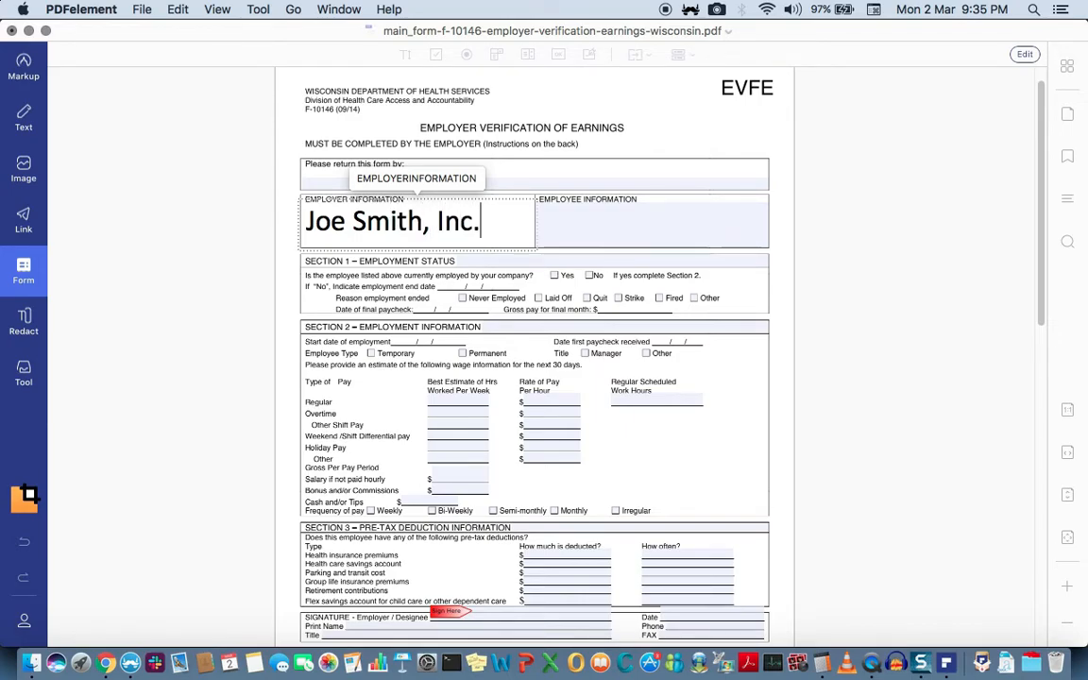
Step: Enter the employee's full name in the employee information field and try the Section 1 and Section 2 heading fields
left_click(599, 221)
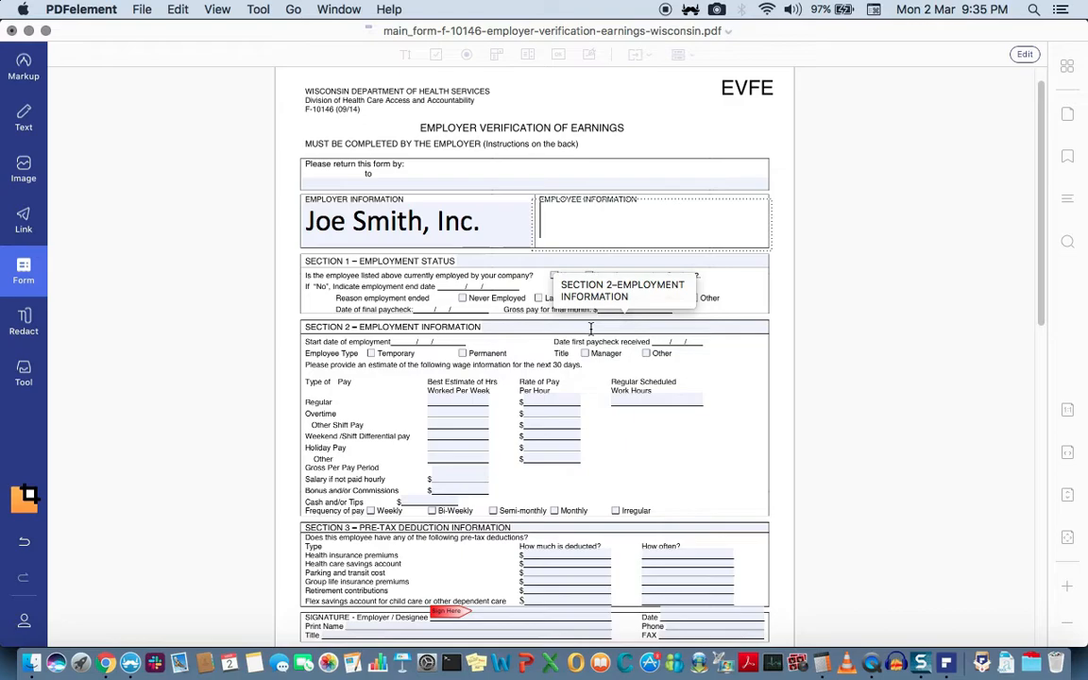
type("John Ph")
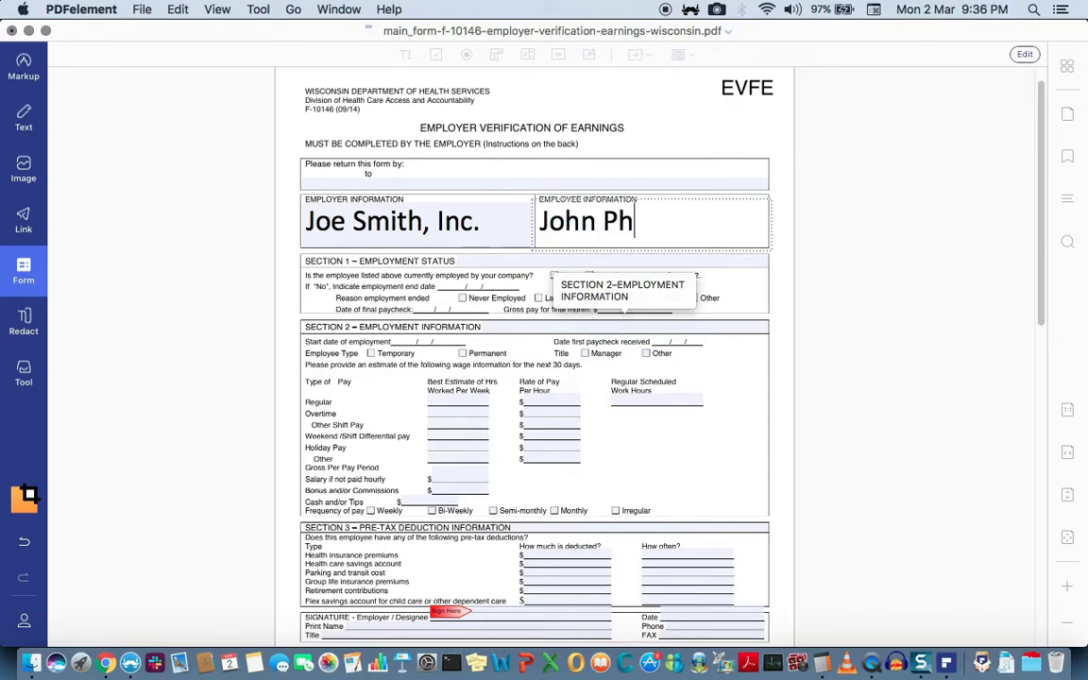
type("ilips")
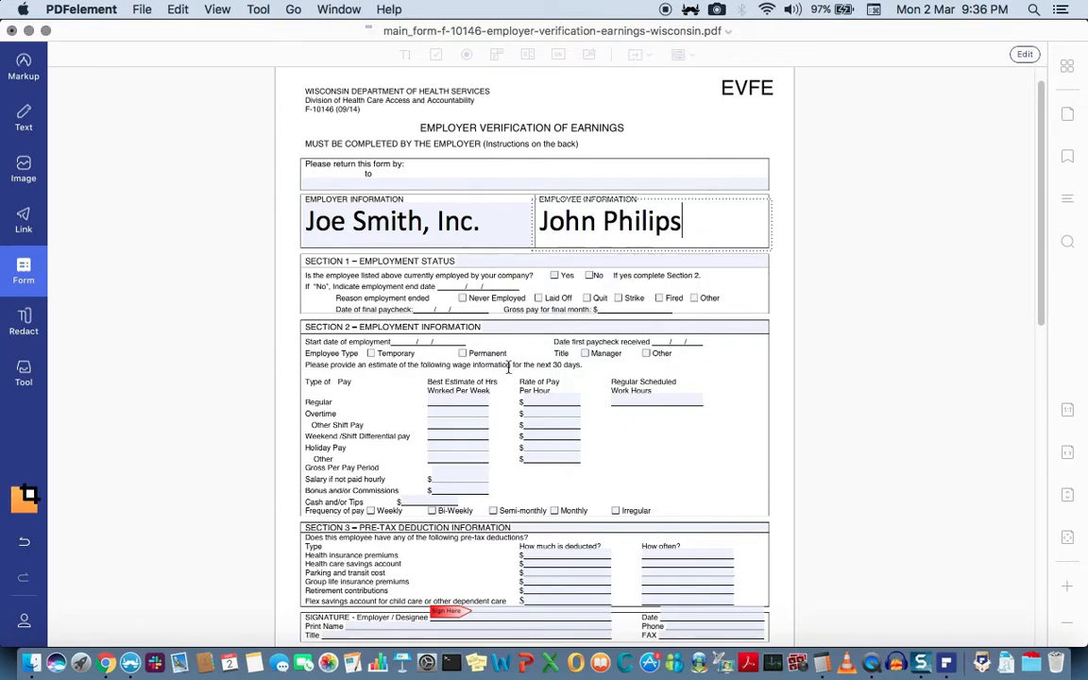
left_click(498, 261)
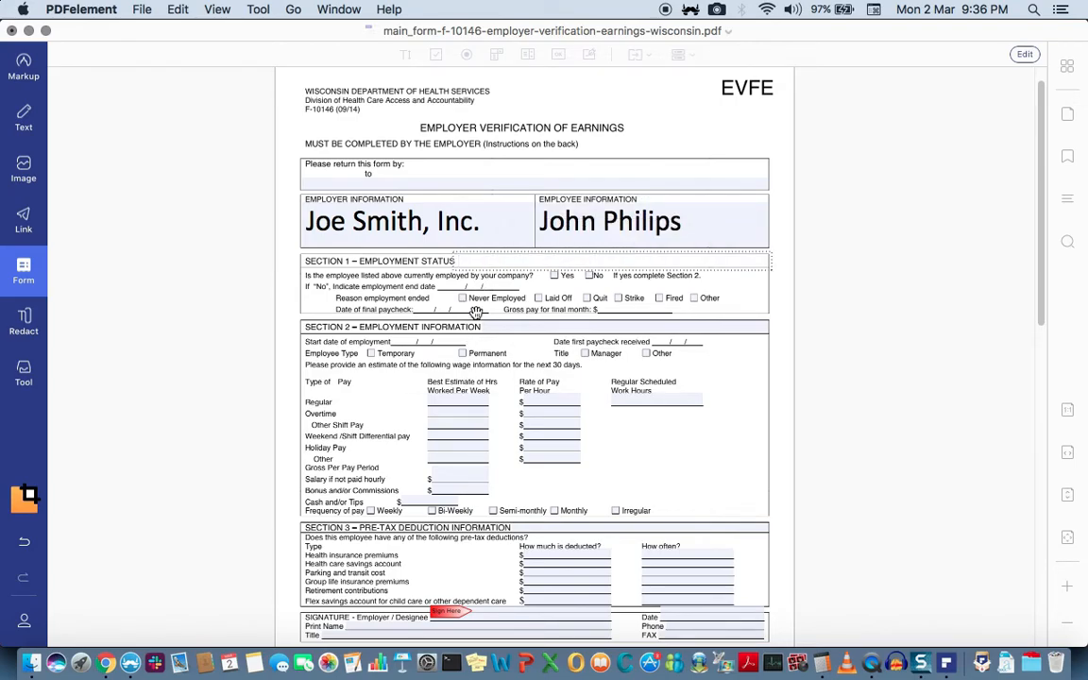
left_click(538, 327)
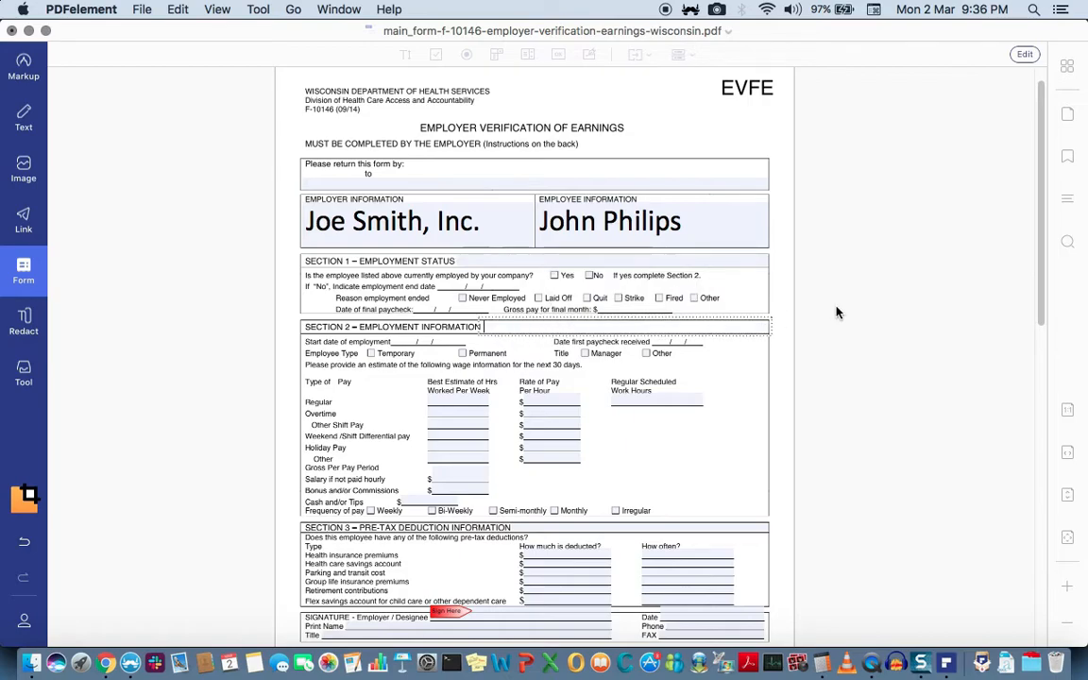
Step: Save the filled form as a copy in the Documents folder, adding the prefix FILLED to its file name
left_click(142, 11)
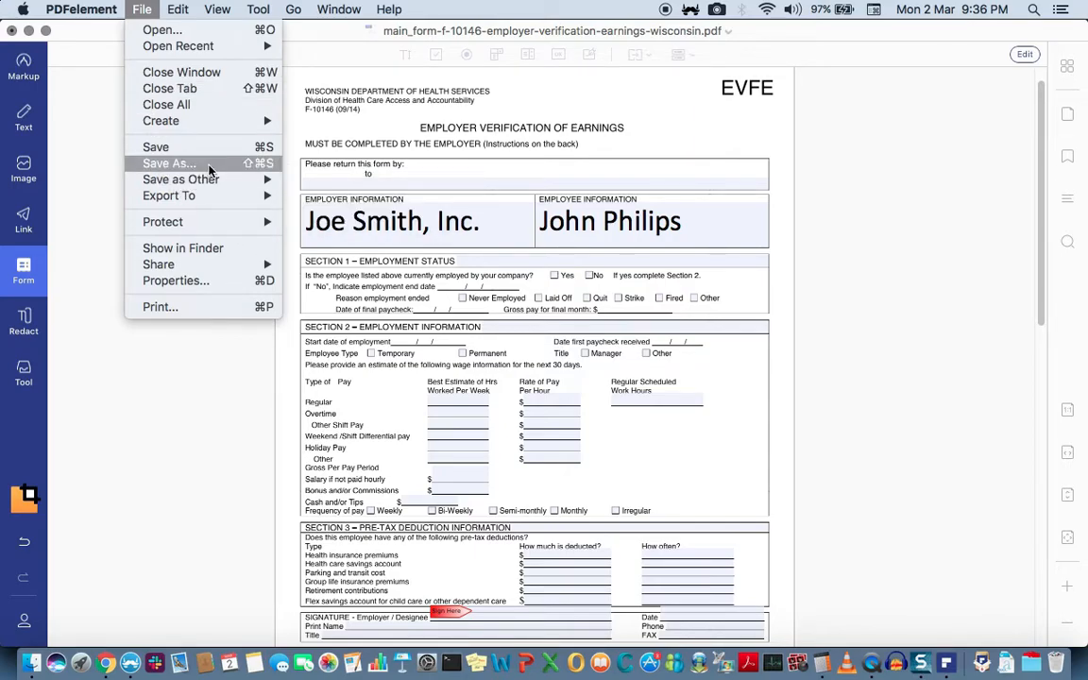
mouse_move(214, 200)
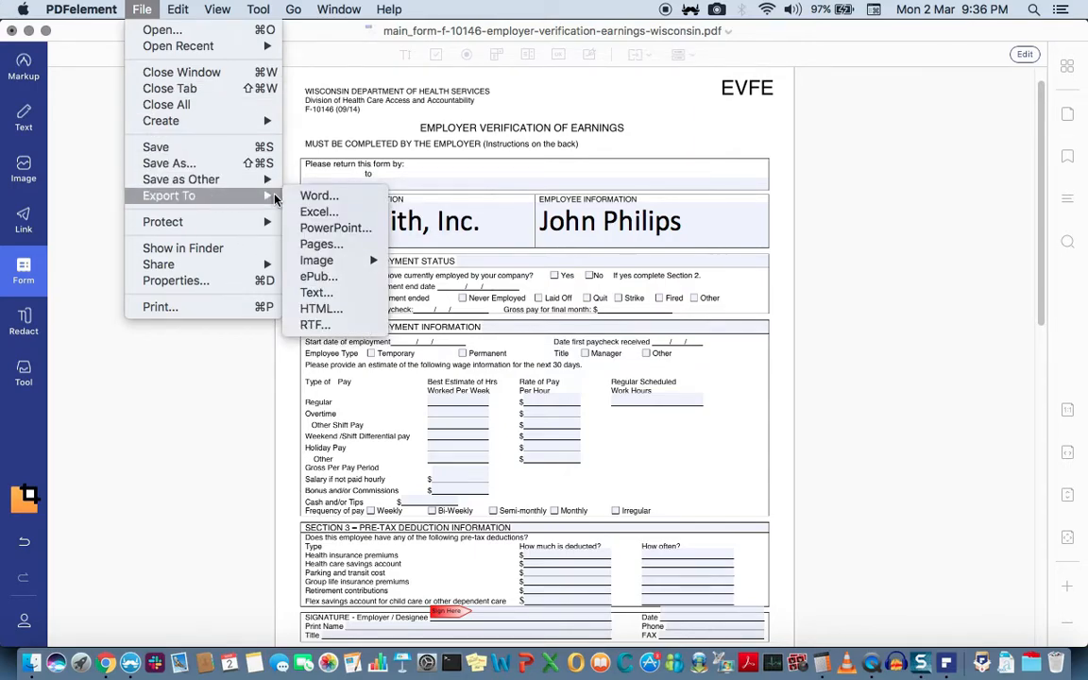
left_click(199, 165)
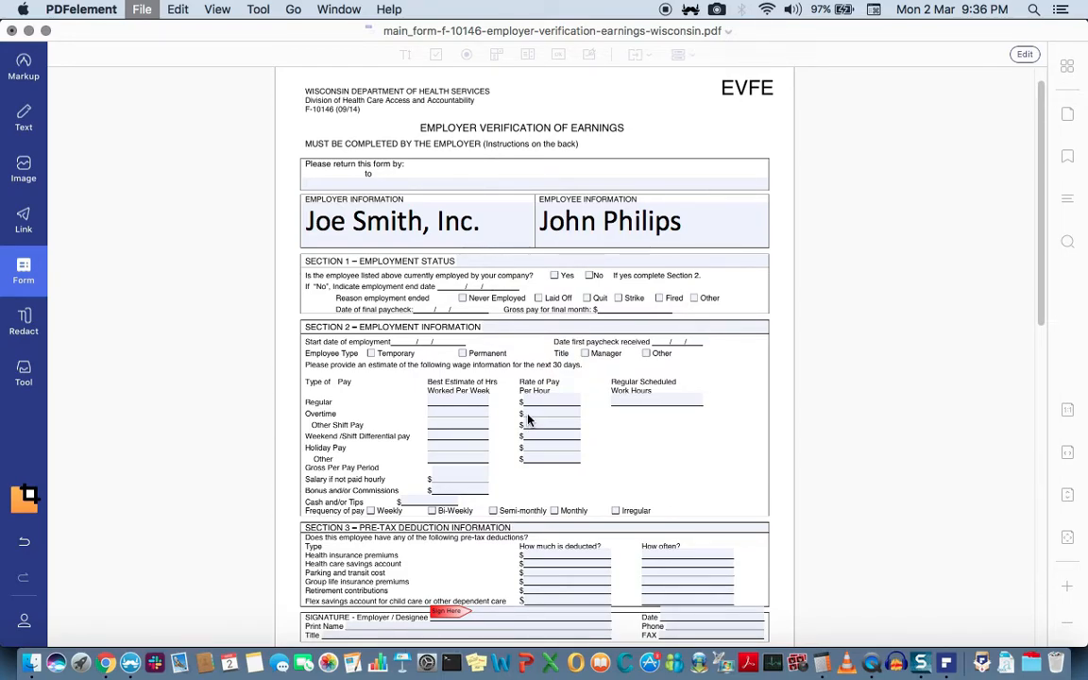
key("Up")
type("FILLED")
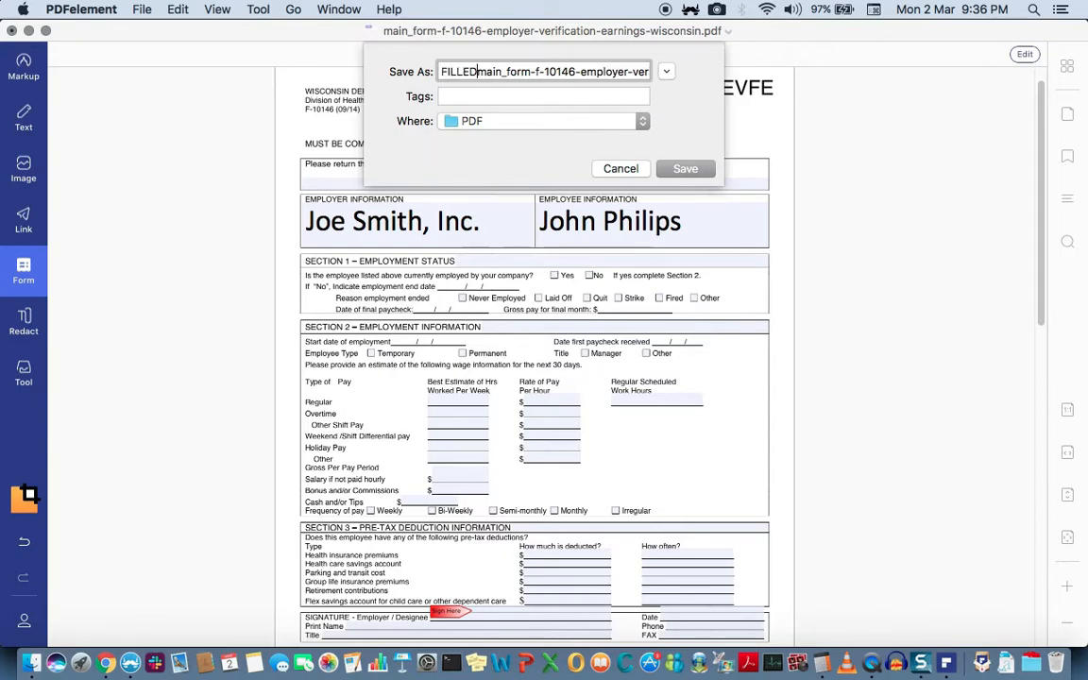
left_click(643, 123)
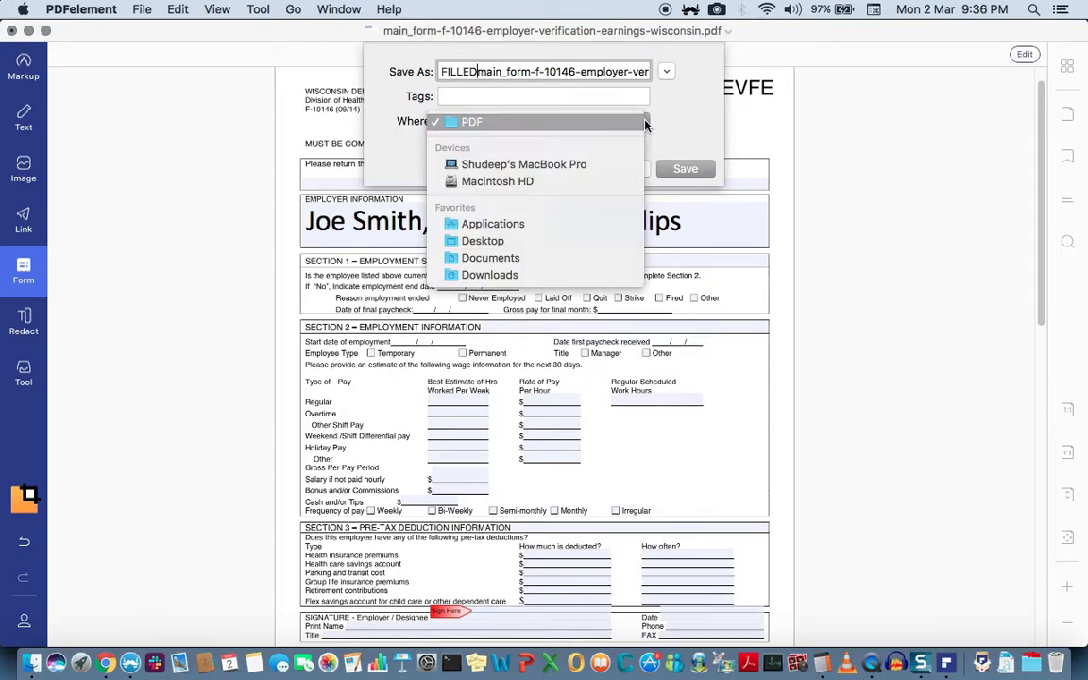
left_click(491, 253)
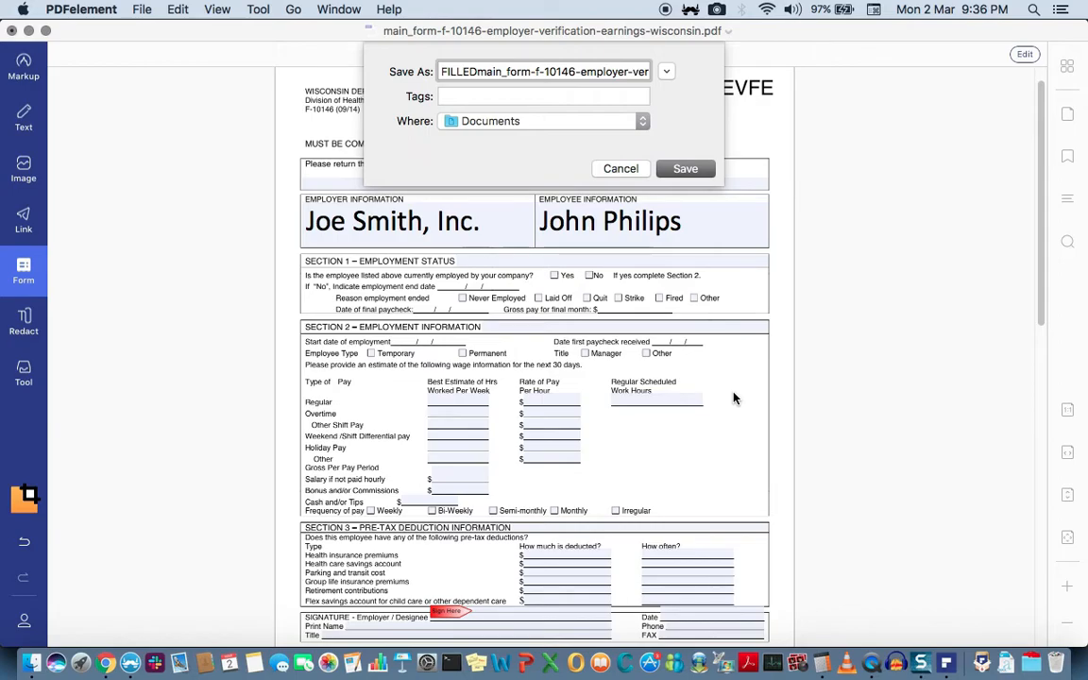
key("Return")
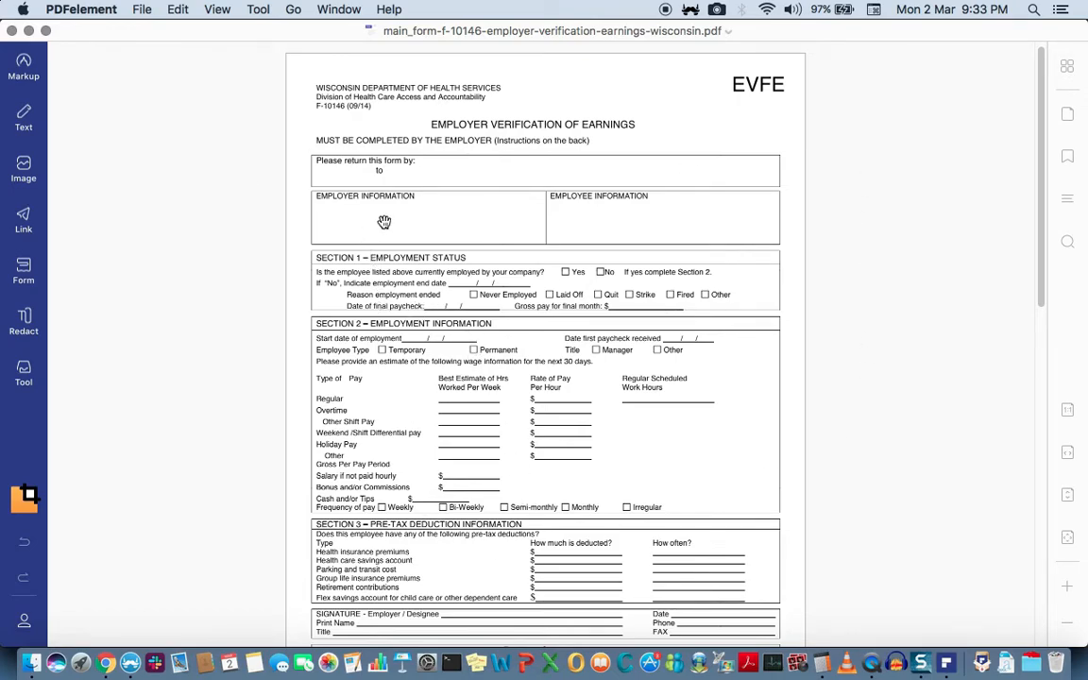
Step: Open the blank earnings verification form for form editing, check it in preview and return to editing
left_click_drag(429, 237, 417, 244)
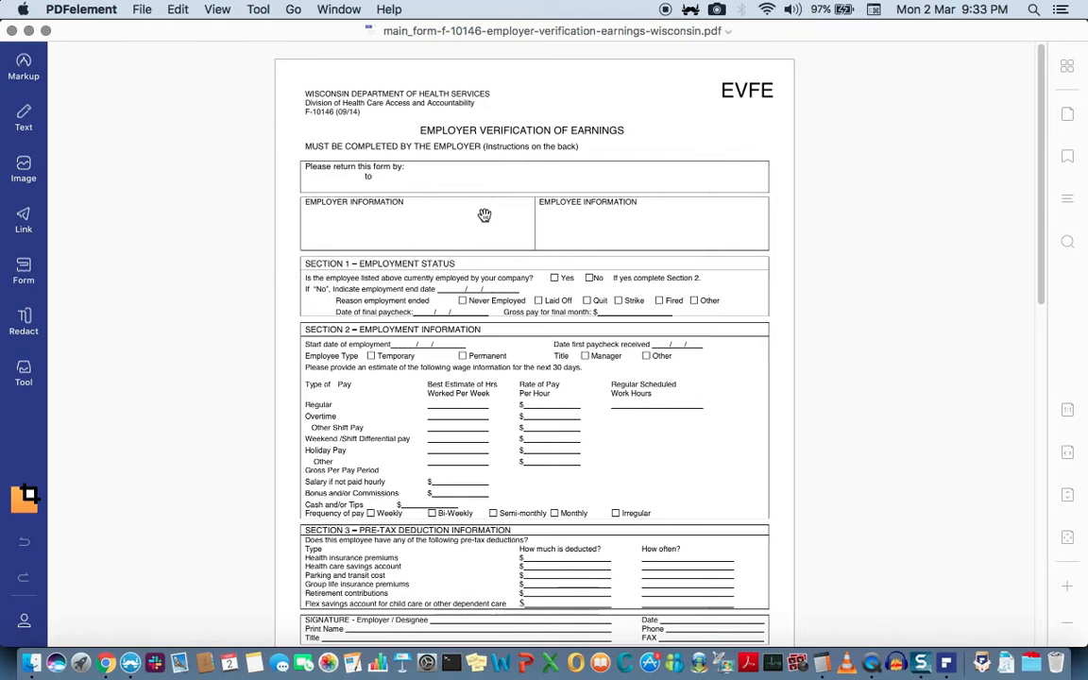
scroll(406, 151, "down", 1)
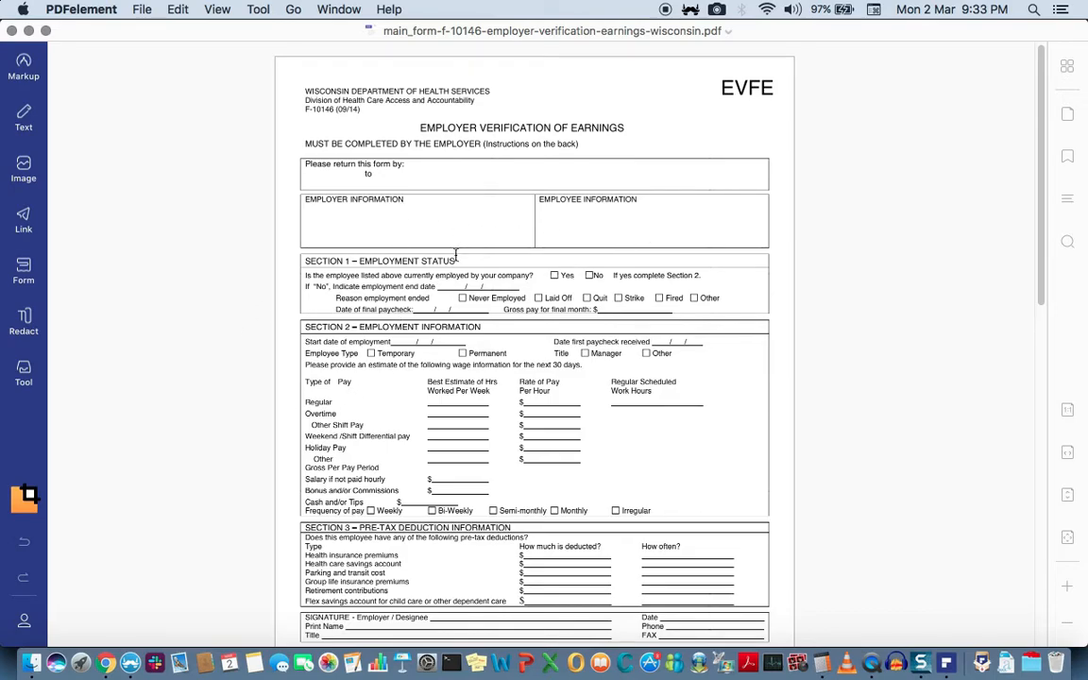
left_click(26, 272)
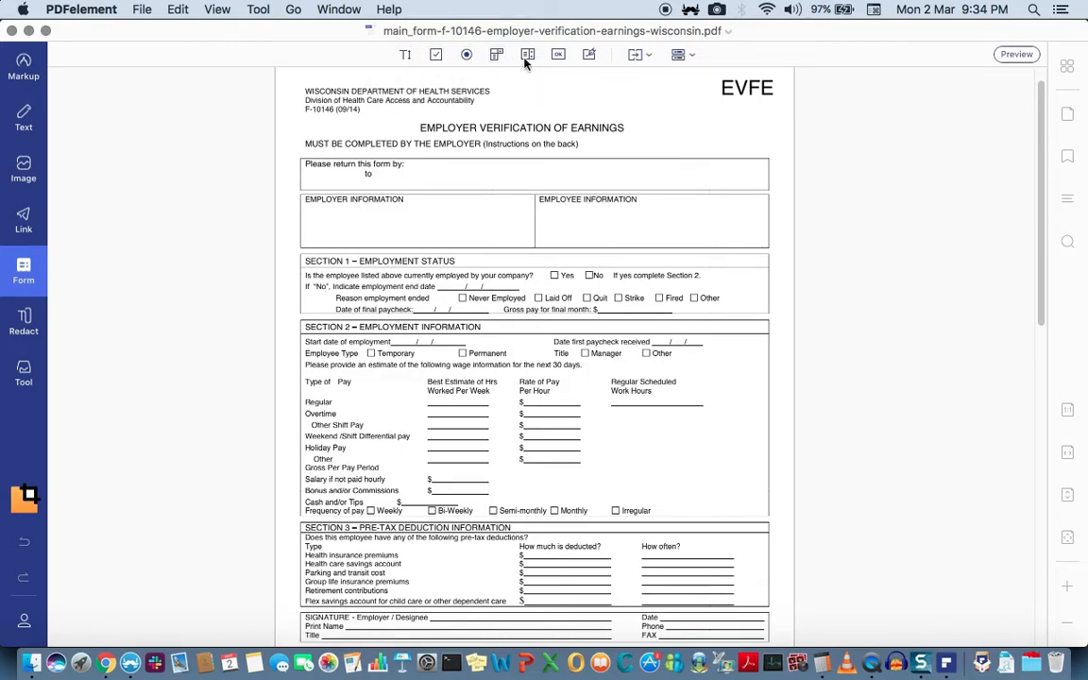
left_click(1016, 55)
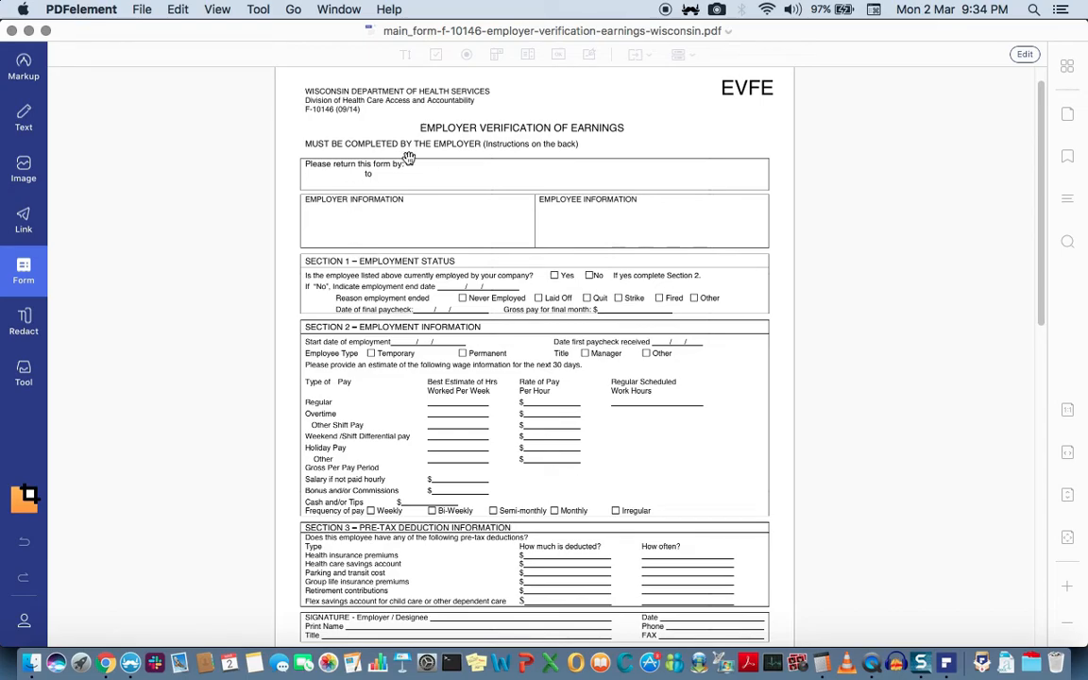
left_click(1024, 55)
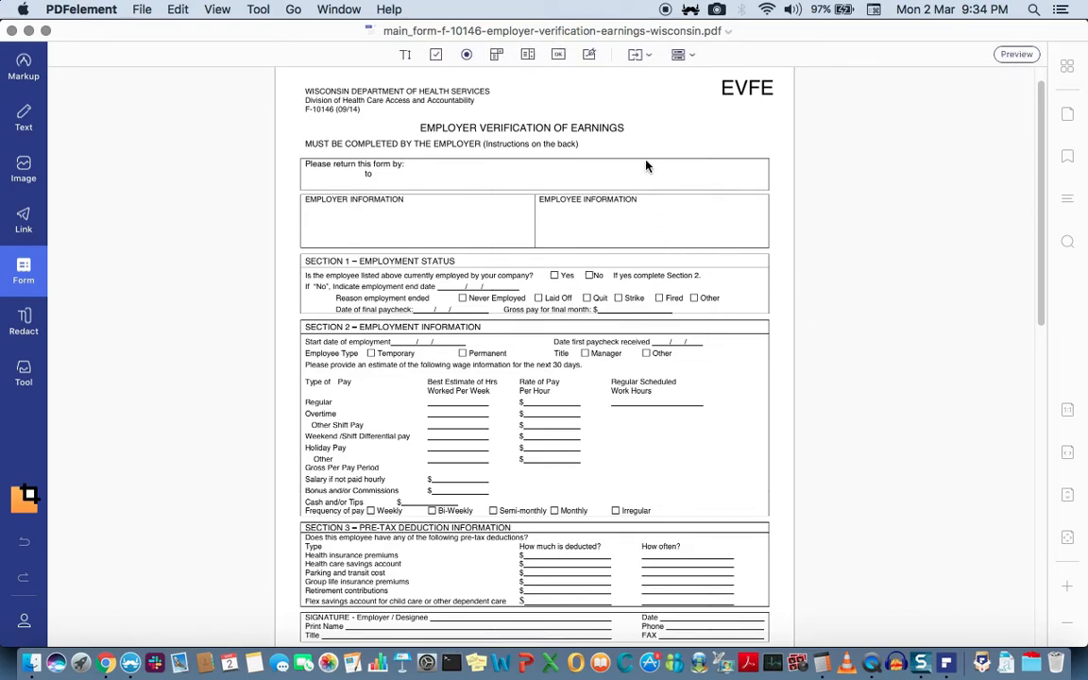
Step: Run form field recognition on the blank earnings verification form and accept that it cannot be undone
left_click(691, 56)
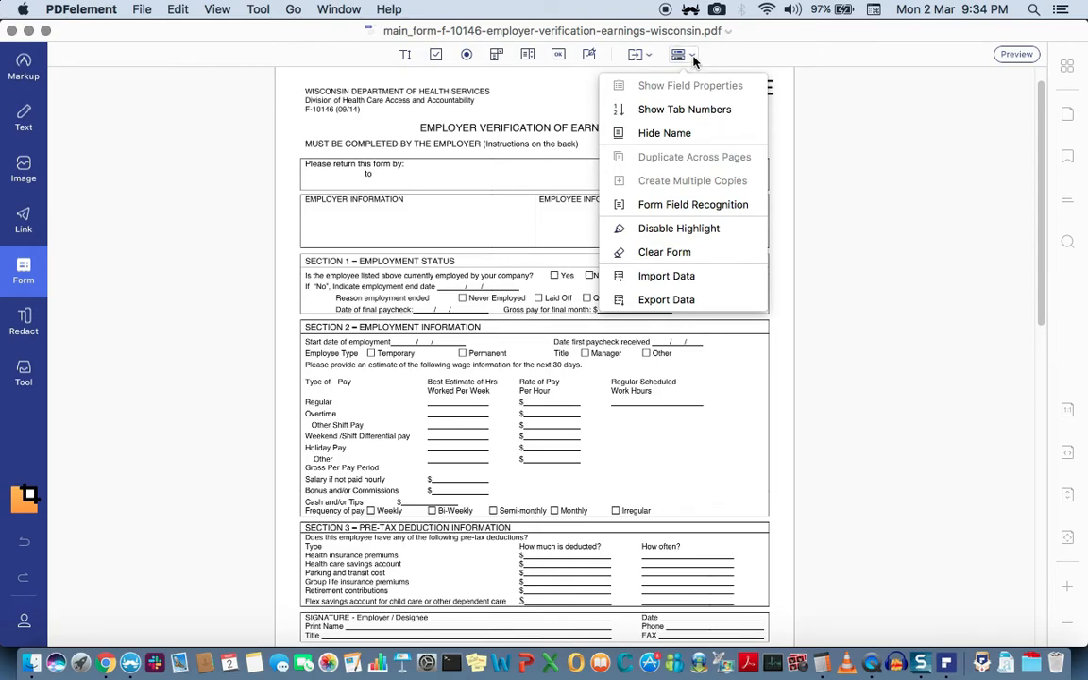
left_click(689, 214)
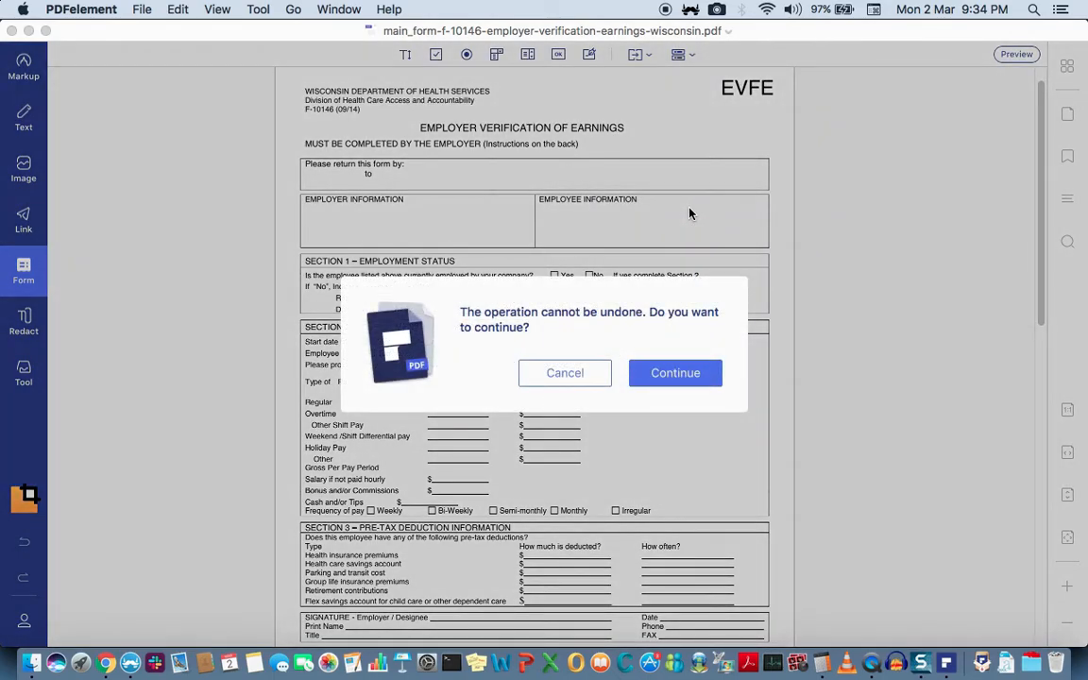
left_click(677, 377)
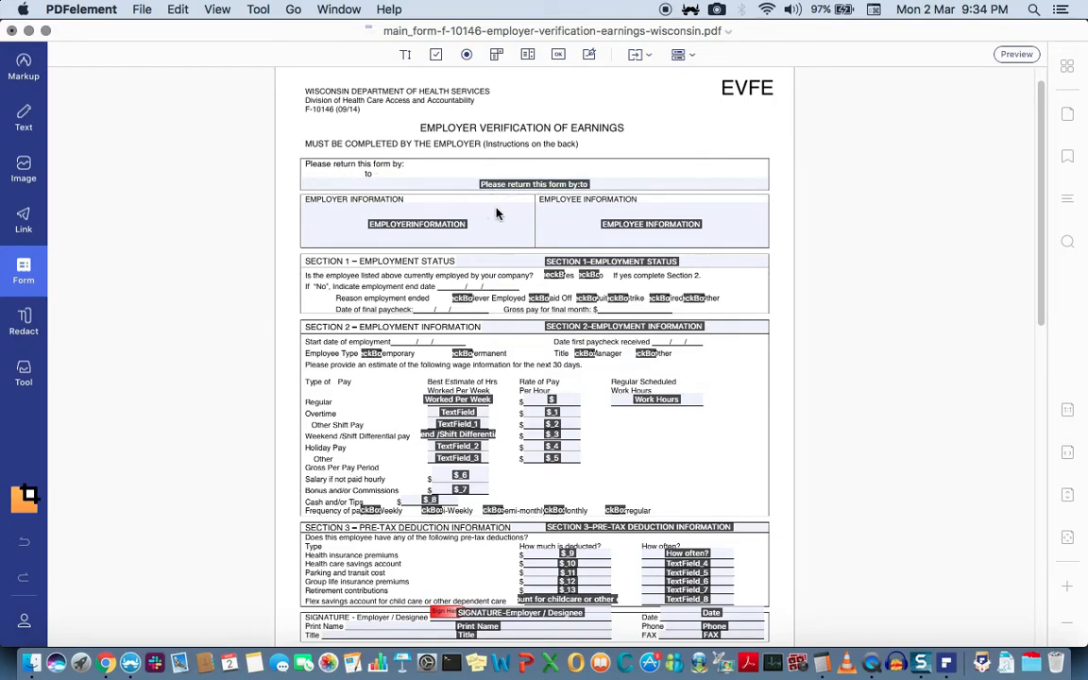
Step: Inspect the recognized fields in the upper part of the form and review the employer information field's general, appearance and action properties, including the trigger options
left_click(514, 185)
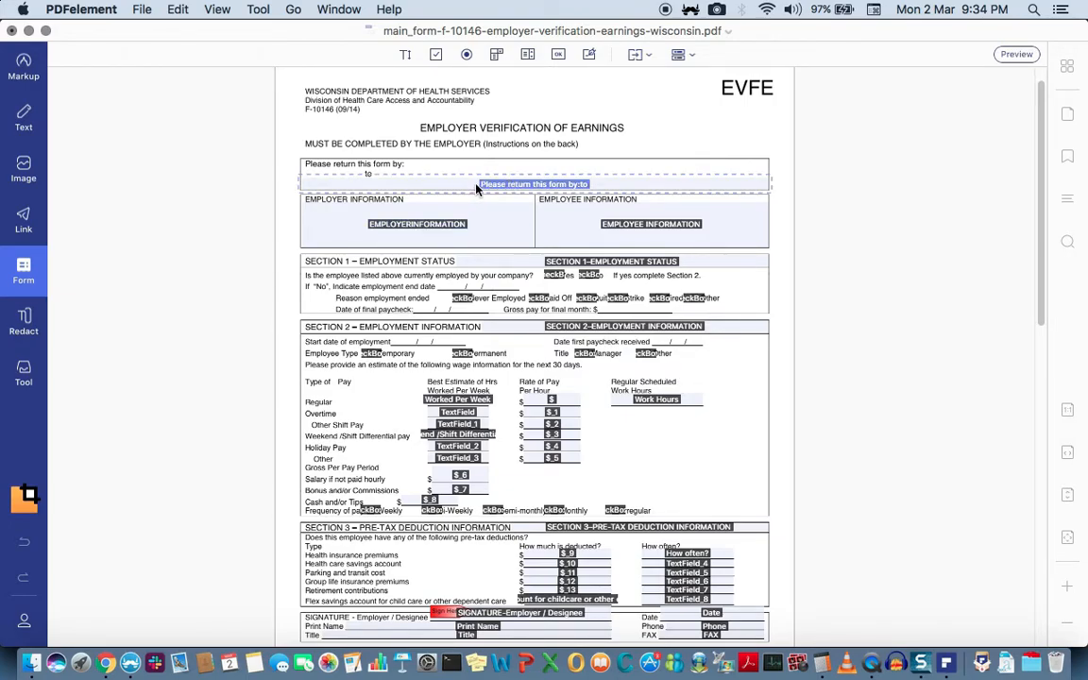
left_click(489, 233)
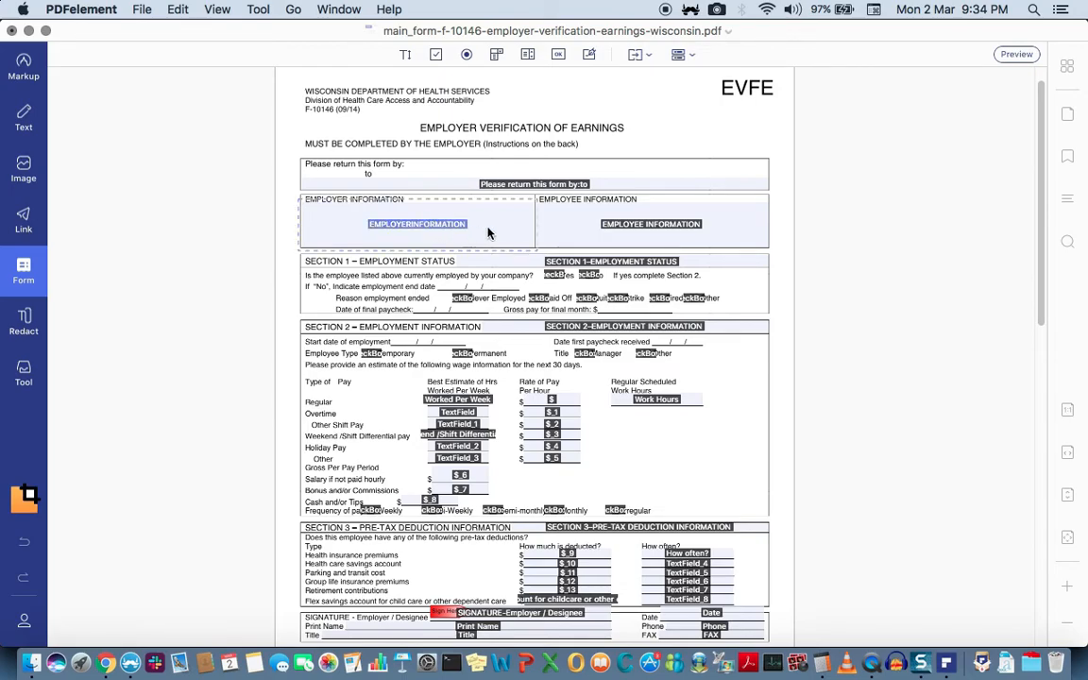
left_click(640, 231)
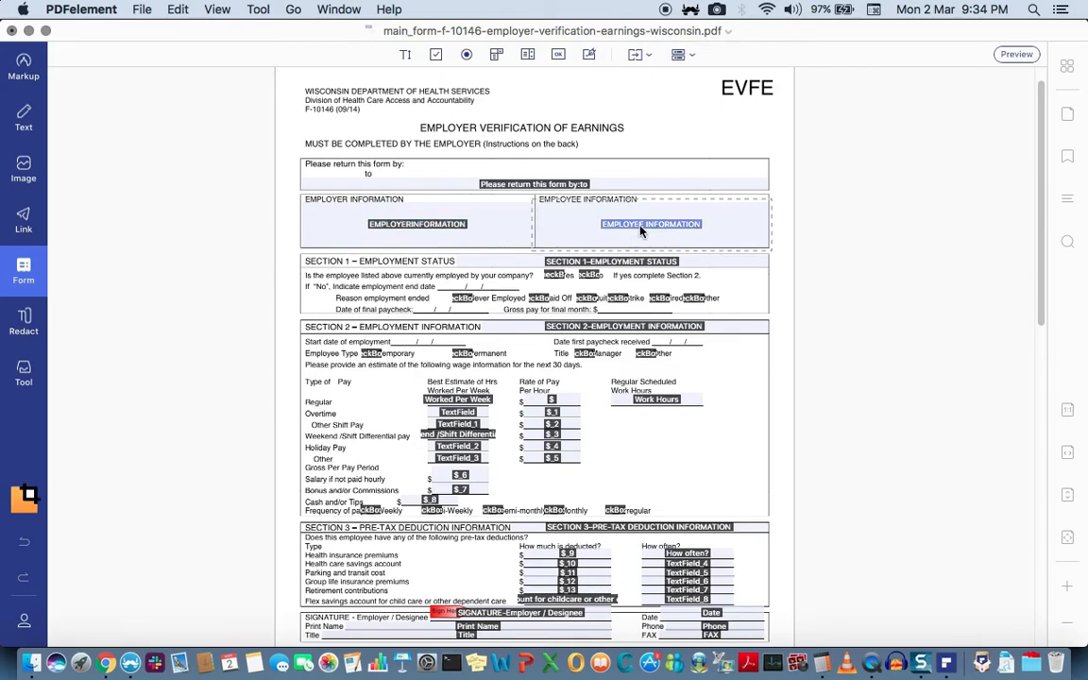
left_click(468, 234)
left_click(508, 230)
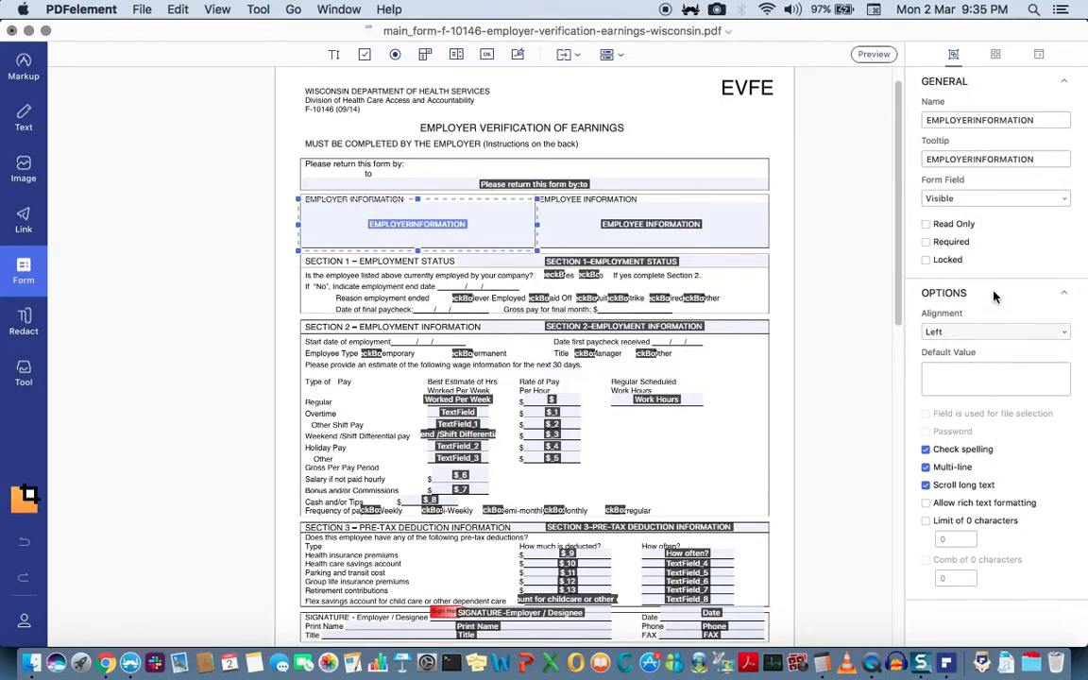
left_click(994, 55)
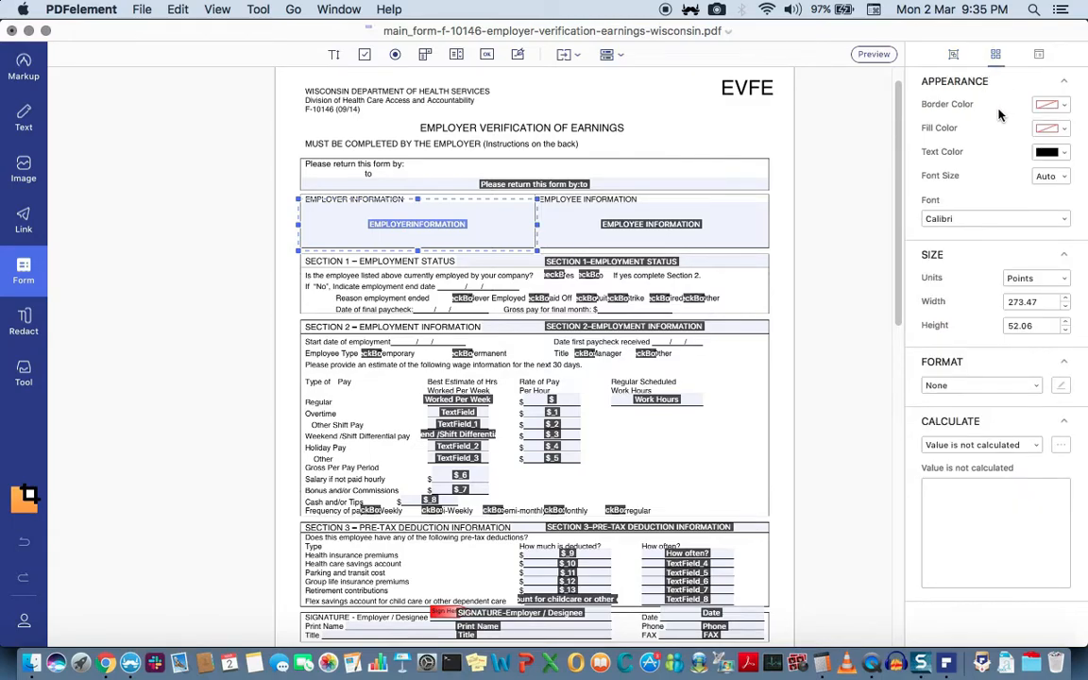
left_click(1039, 54)
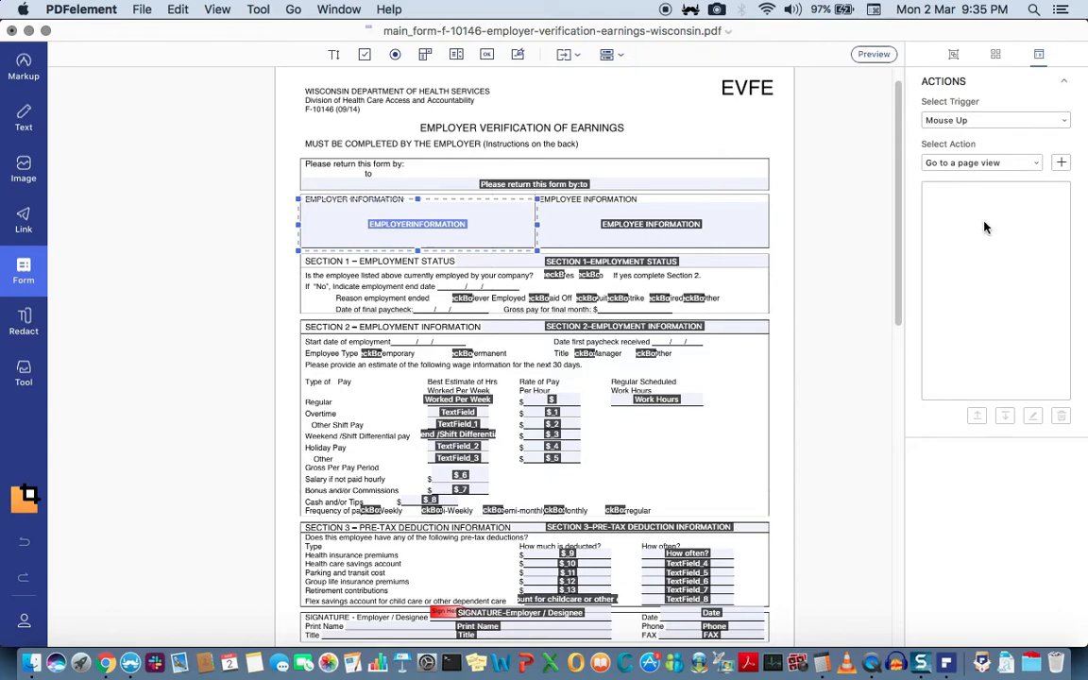
left_click(1063, 120)
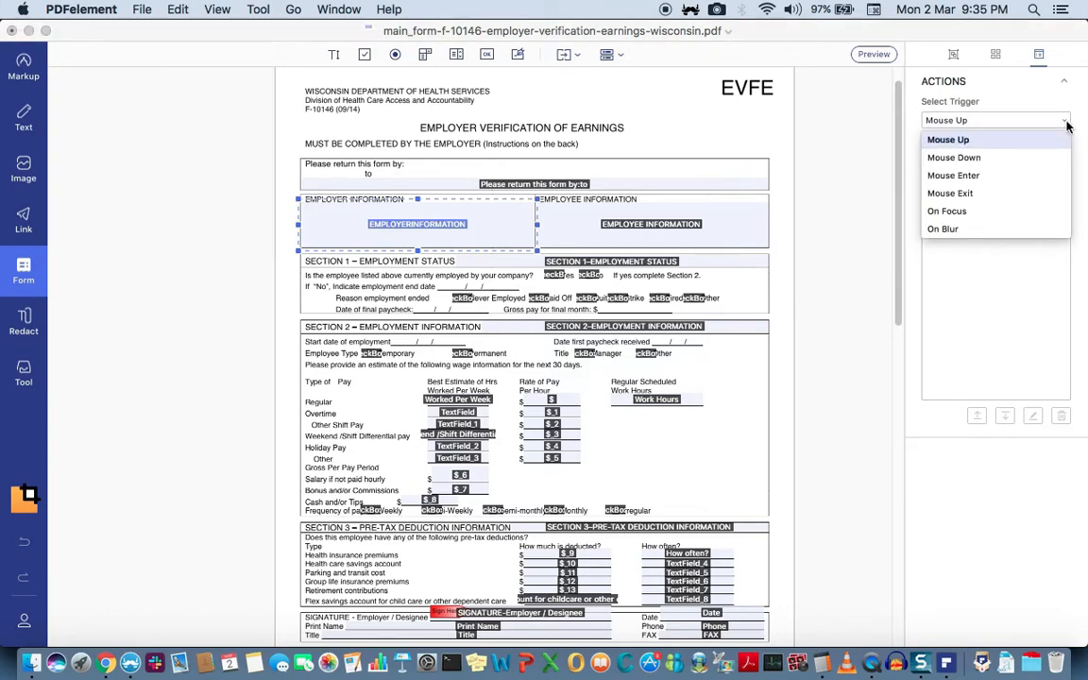
left_click(1024, 255)
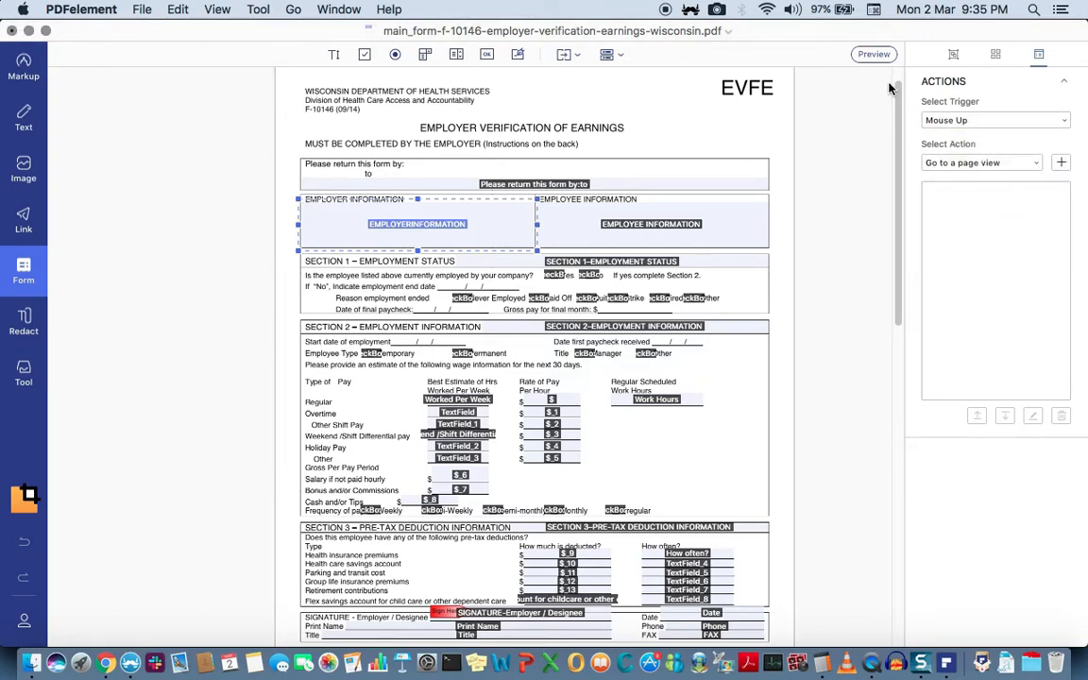
left_click(954, 54)
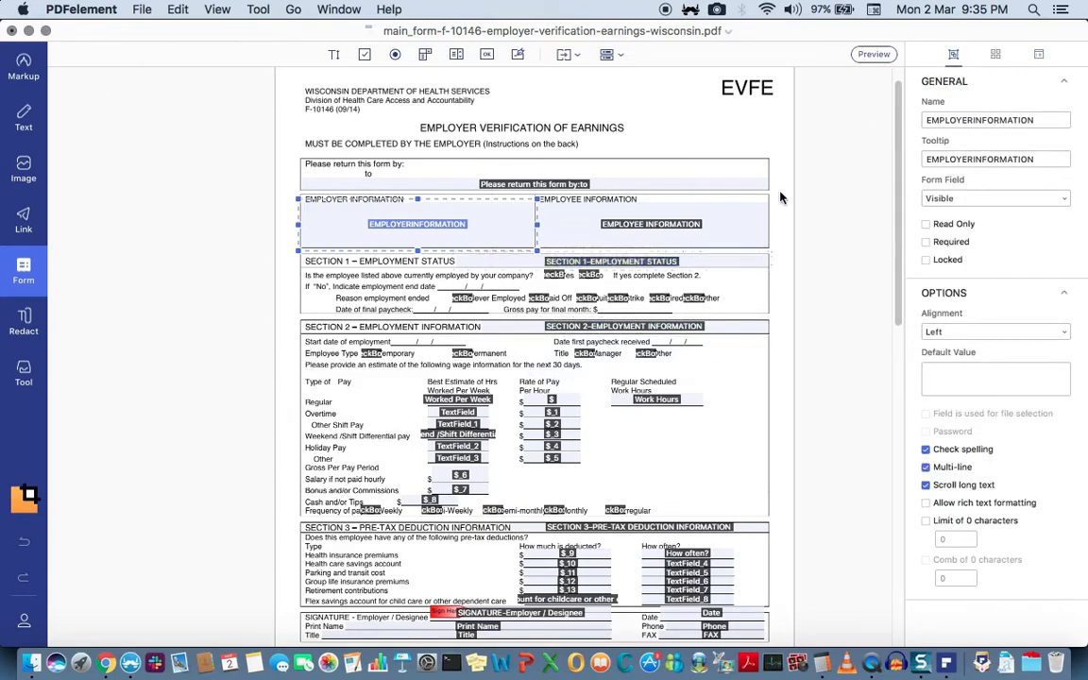
Step: Preview the recognized form and fill in the employer's company name in the employer information field
left_click(873, 55)
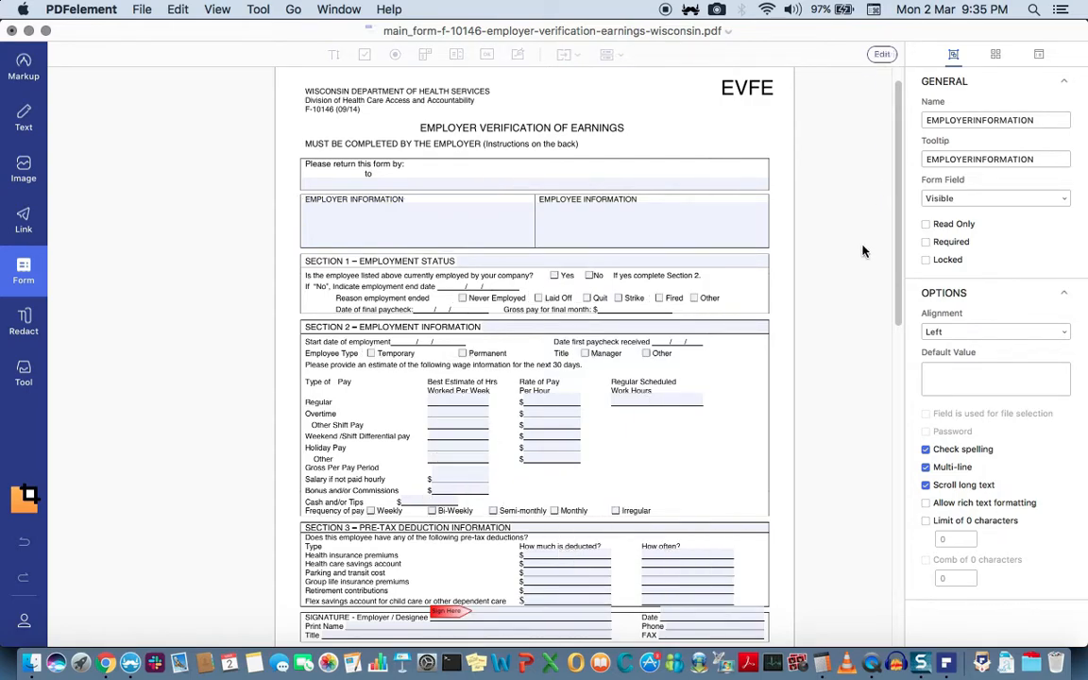
left_click(346, 220)
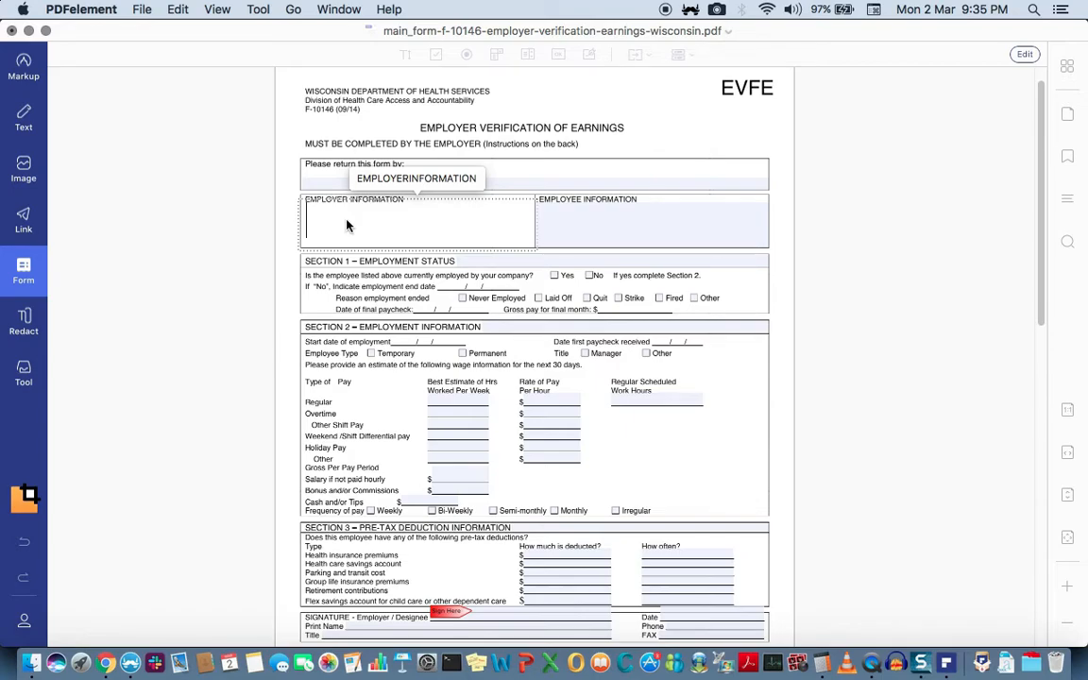
type("Joe Smoth")
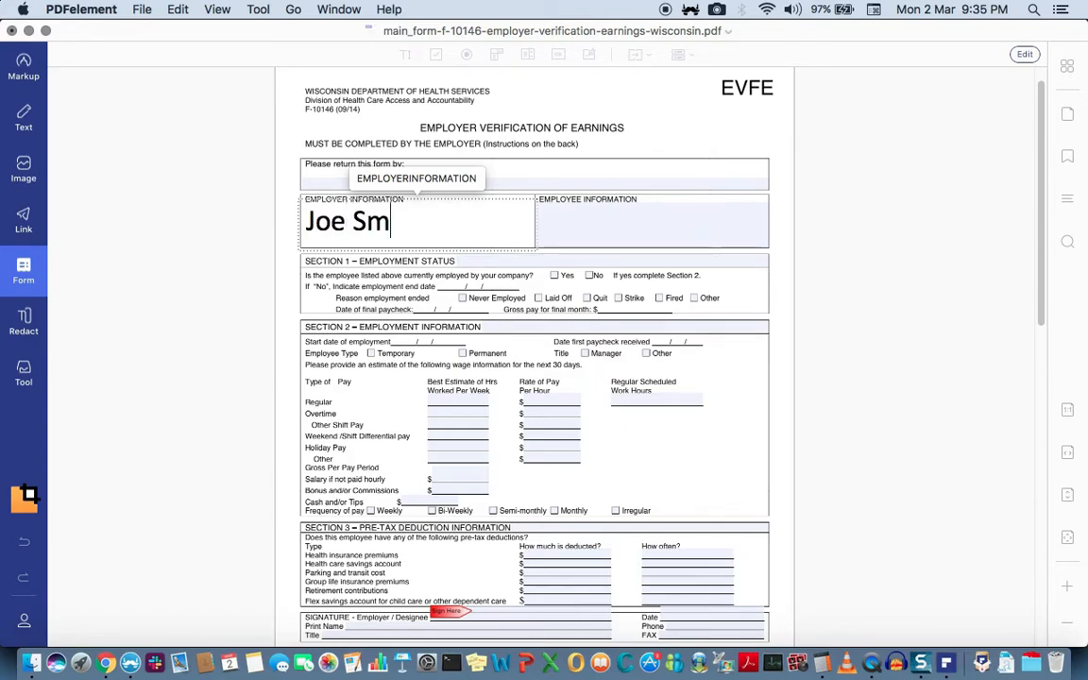
key("BackSpace")
key("BackSpace")
key("BackSpace")
type("ith")
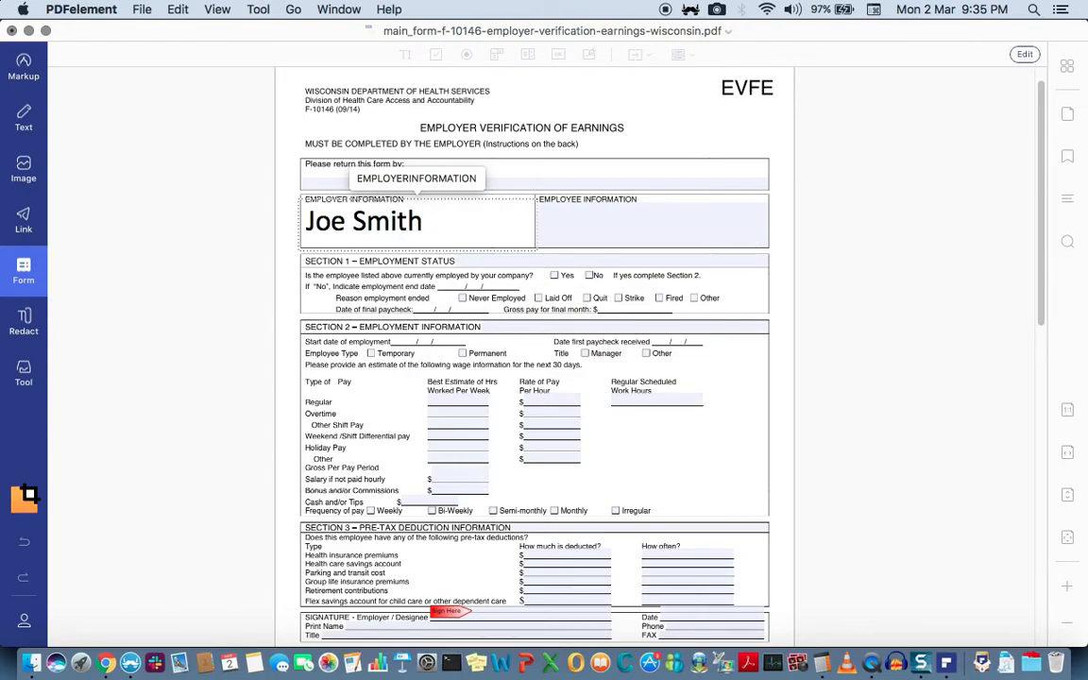
type(", Inc.")
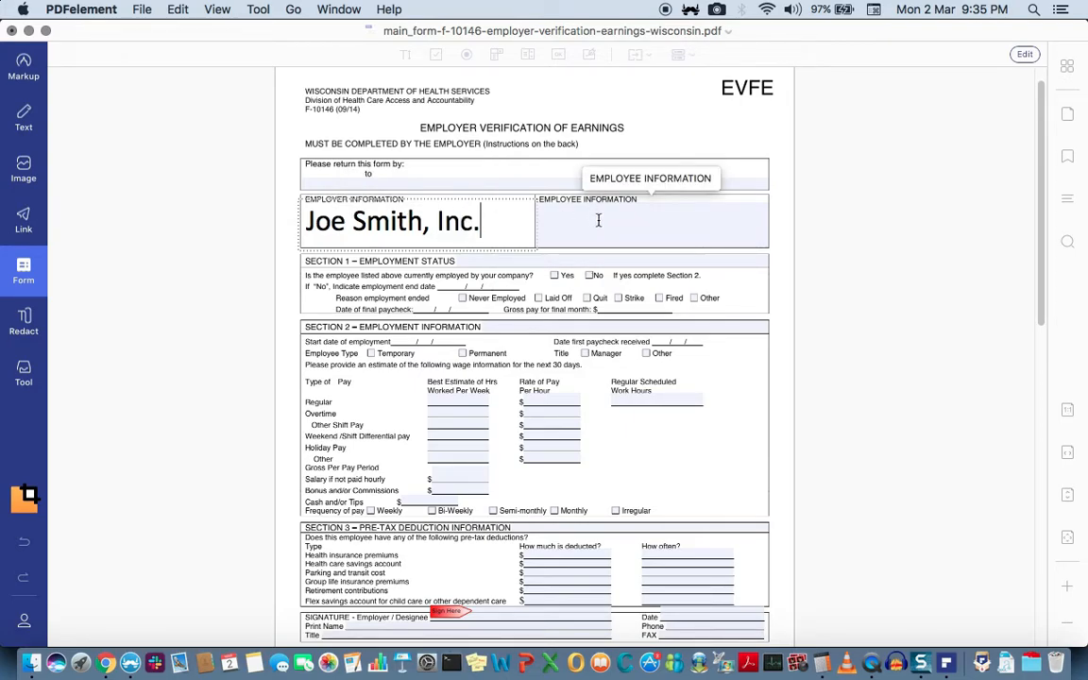
Step: Enter the employee's full name in the employee information field and try the Section 1 and Section 2 heading fields
key("Tab")
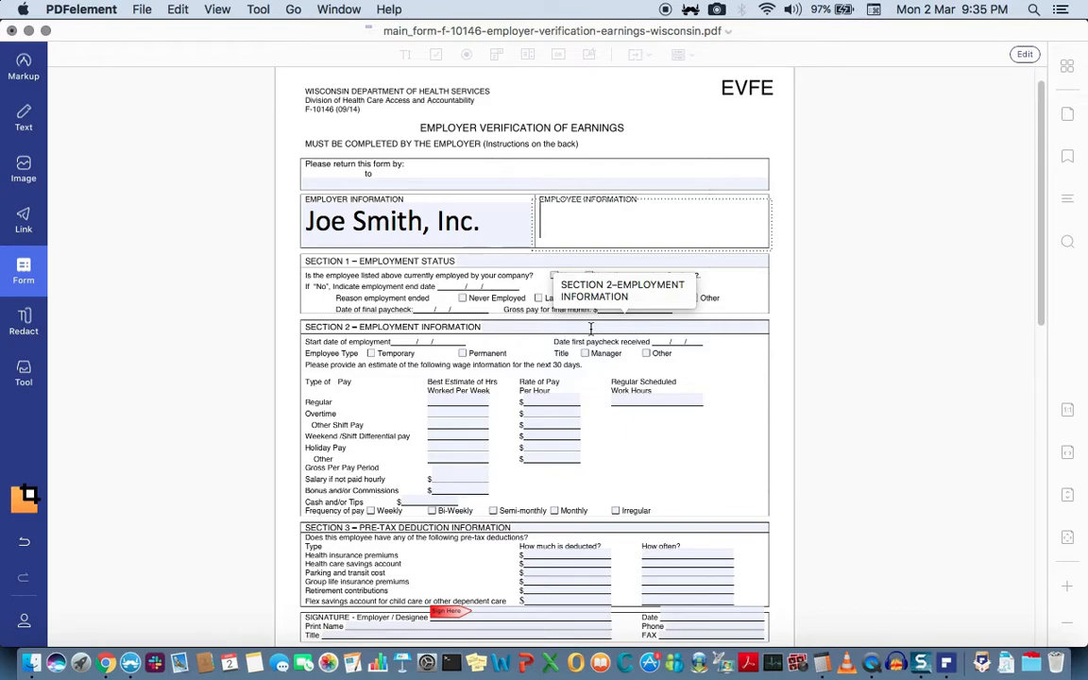
type("John P")
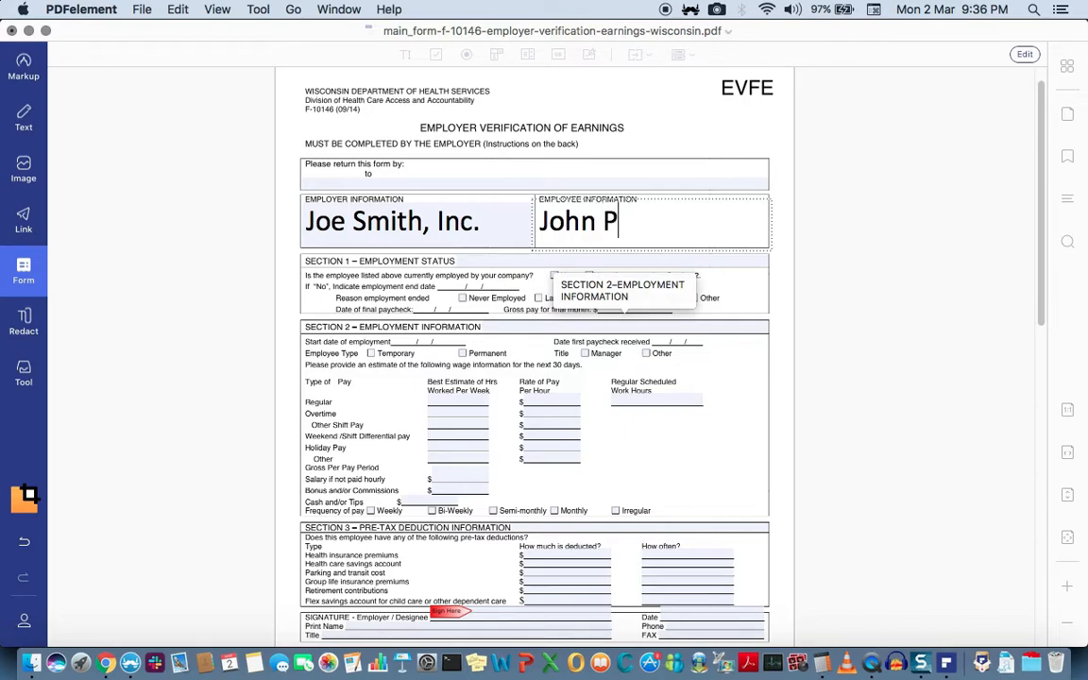
type("hilips")
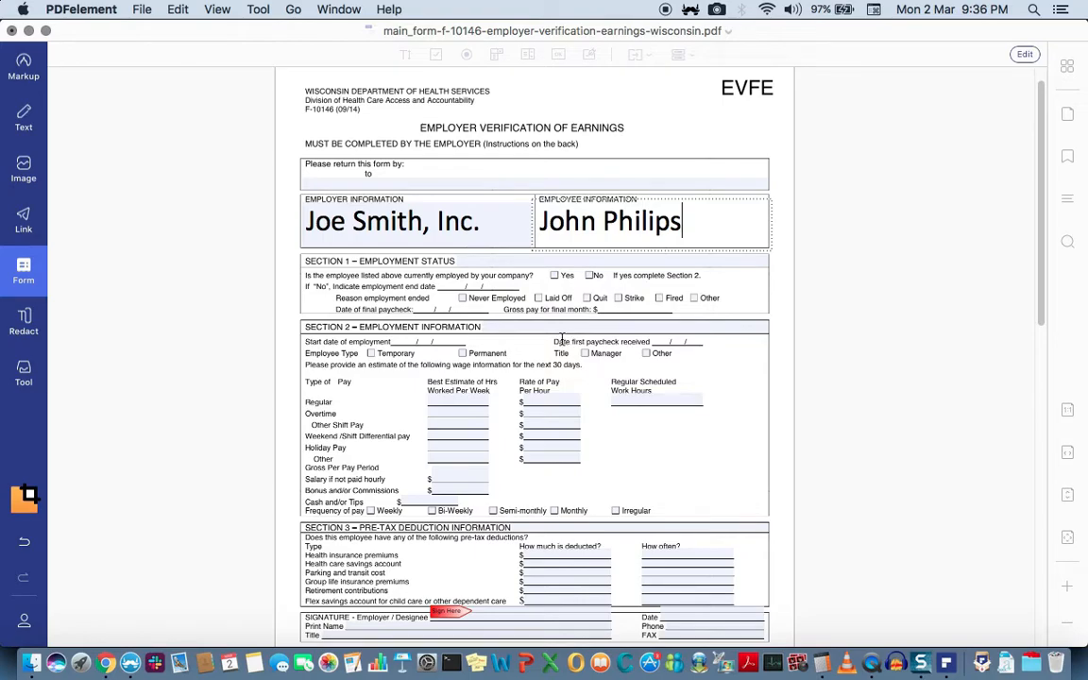
left_click(498, 261)
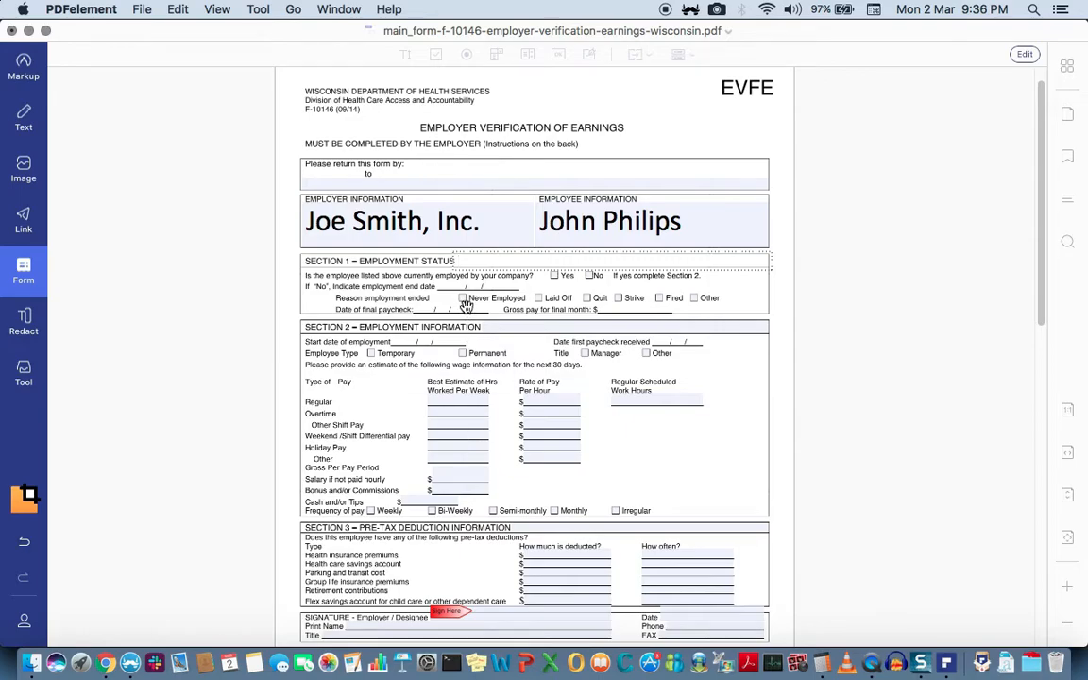
left_click(535, 325)
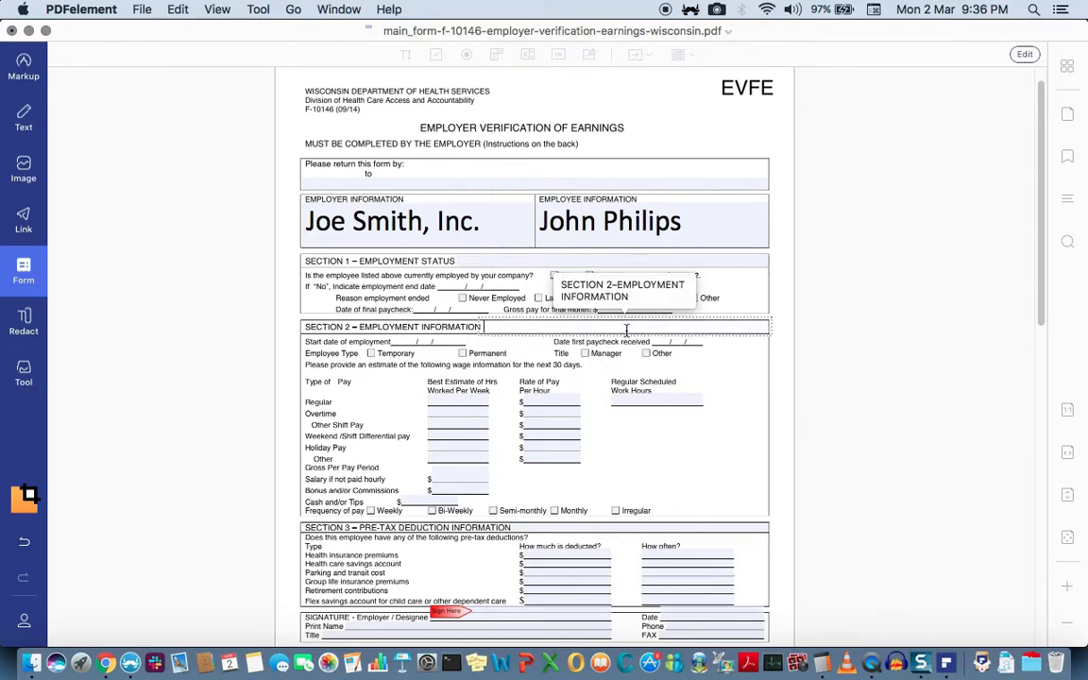
Step: Save the filled form as a copy in the Documents folder with the prefix FILLED added to its file name
left_click(143, 12)
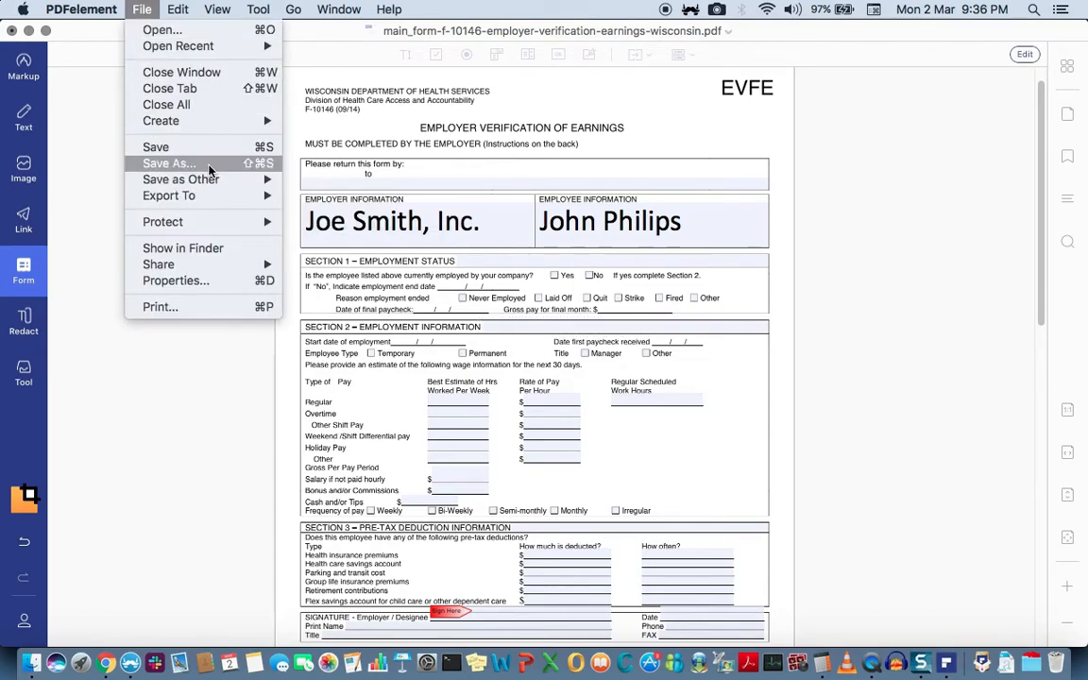
mouse_move(214, 198)
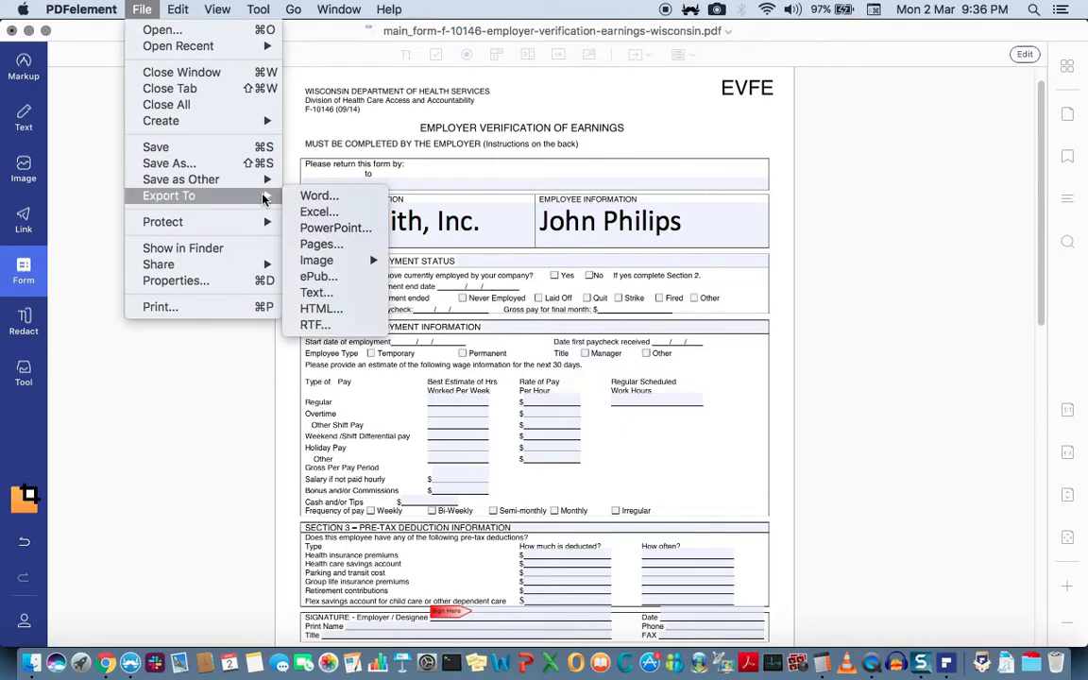
left_click(194, 165)
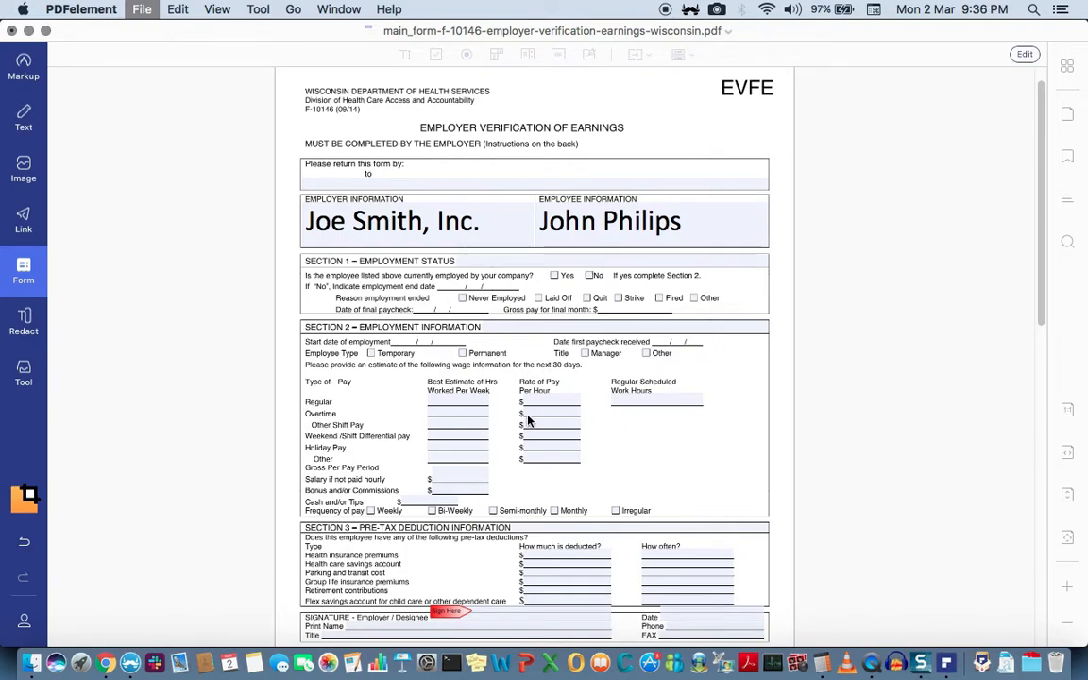
key("super+shift+s")
key("Up")
type("FILLED")
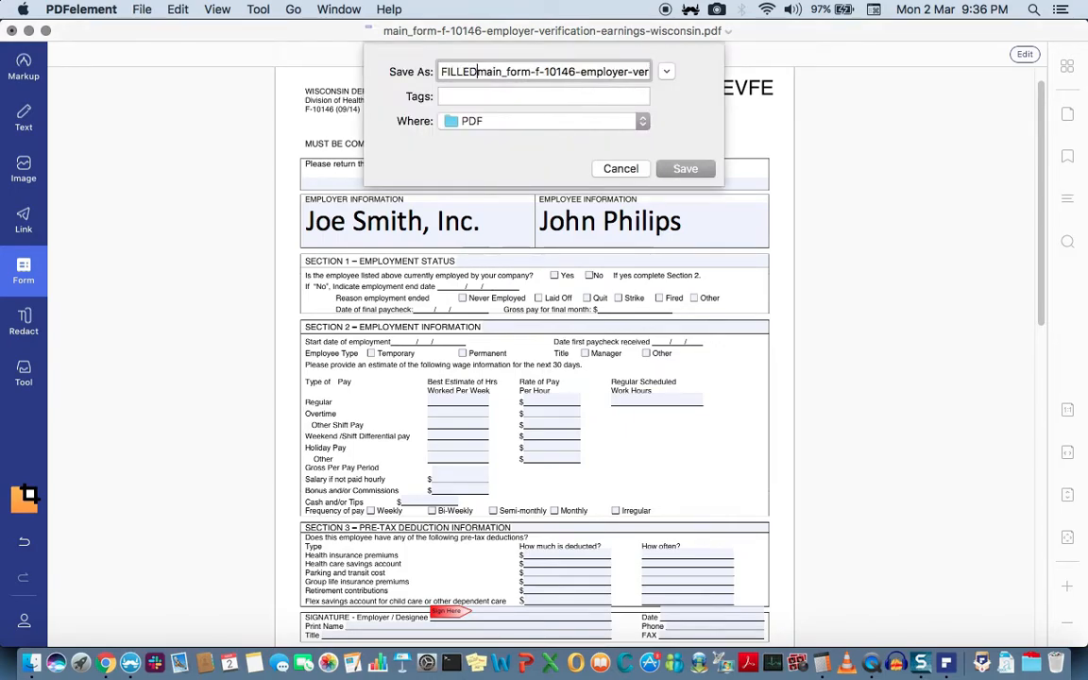
left_click(642, 119)
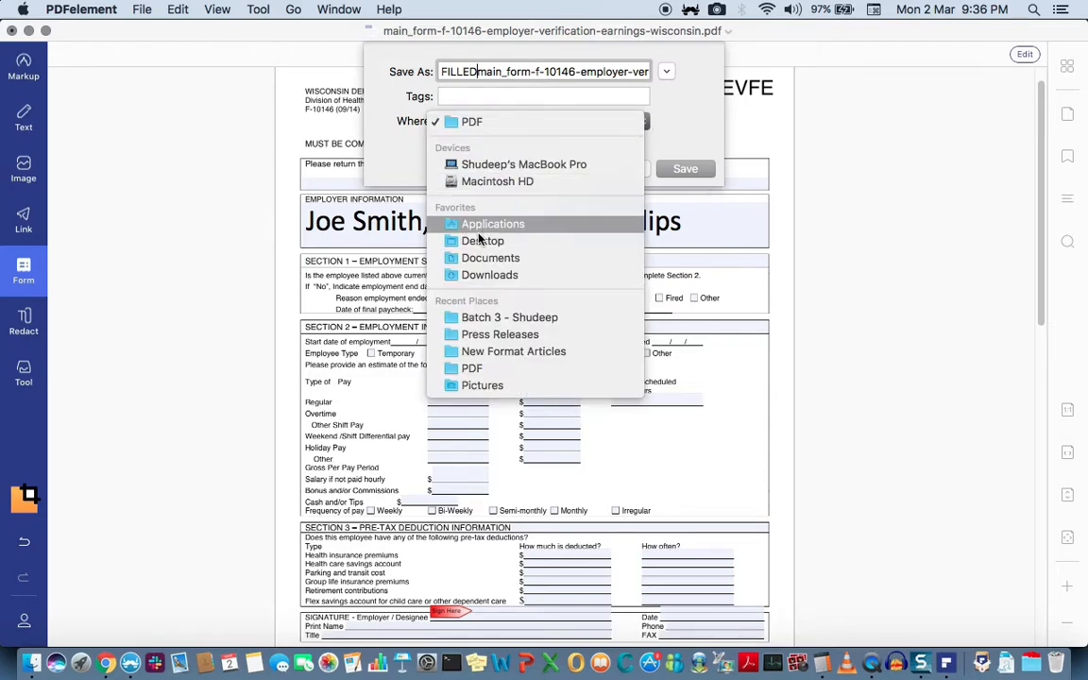
left_click(490, 257)
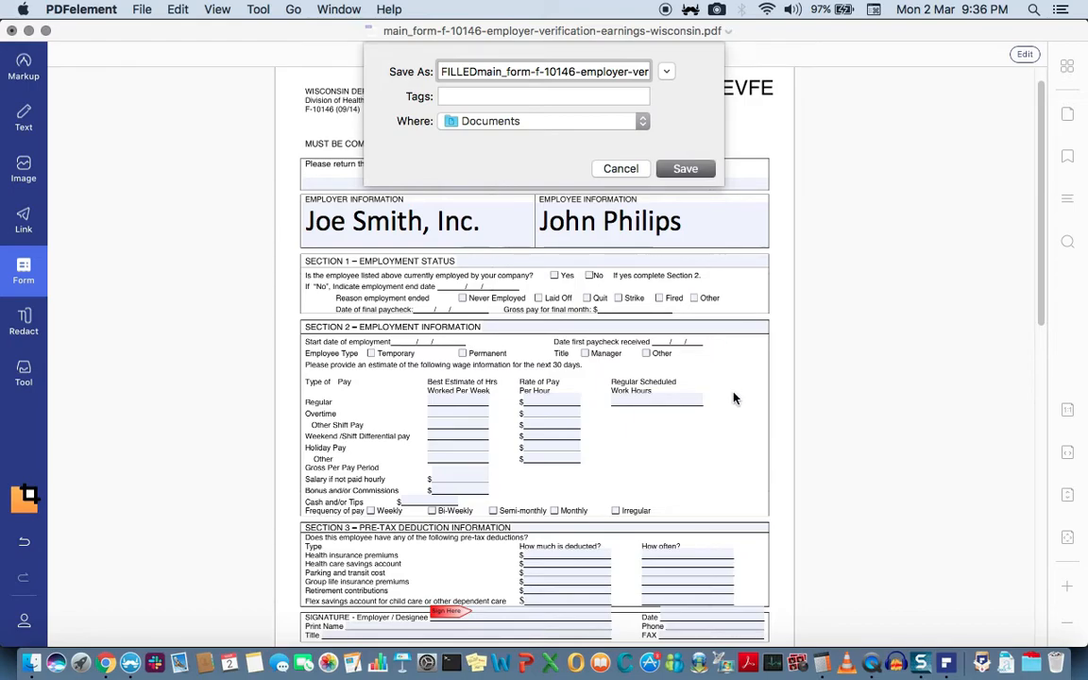
key("Return")
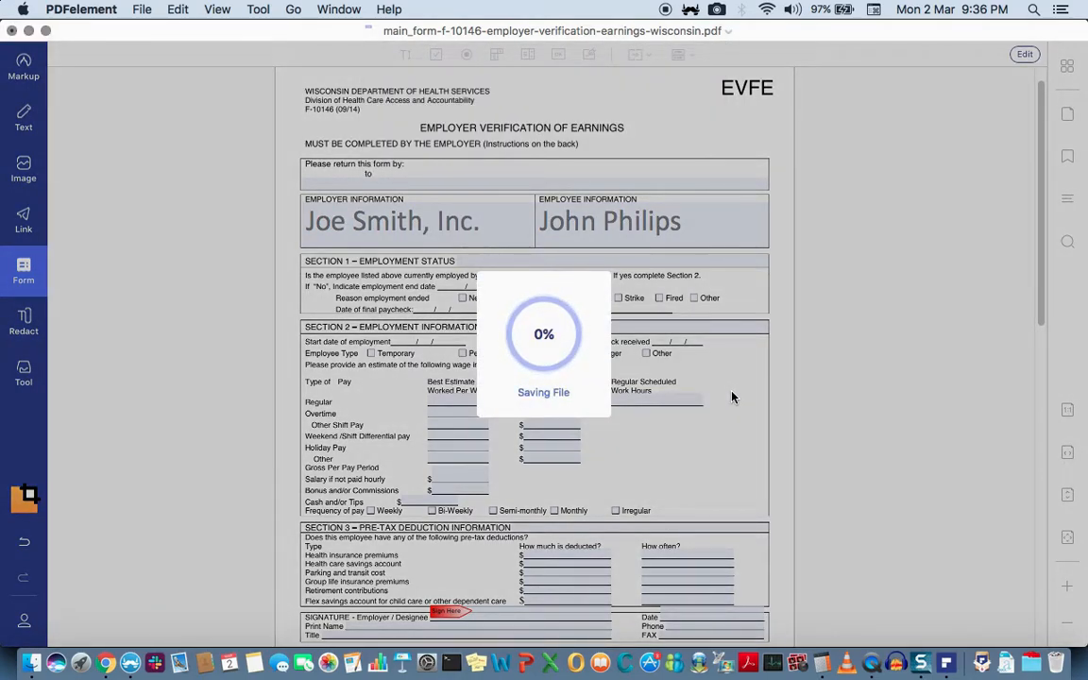